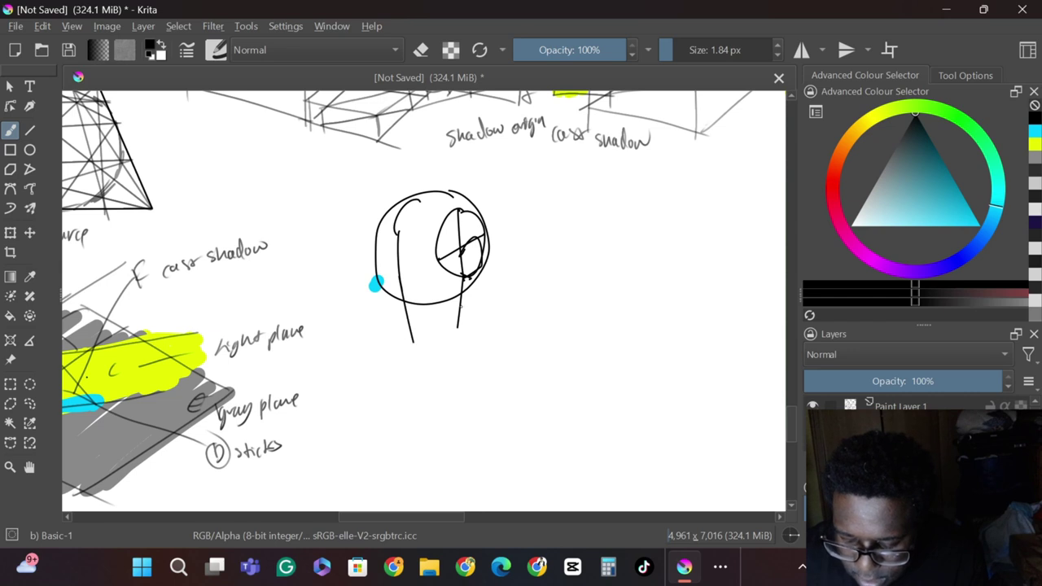
Sketch the jaw and chin below the head circle, closing the lower face on both sides.
mouse_move(462, 305)
mouse_down()
mouse_move(392, 343)
mouse_move(422, 342)
mouse_up()
drag(411, 307, 396, 338)
drag(375, 257, 392, 337)
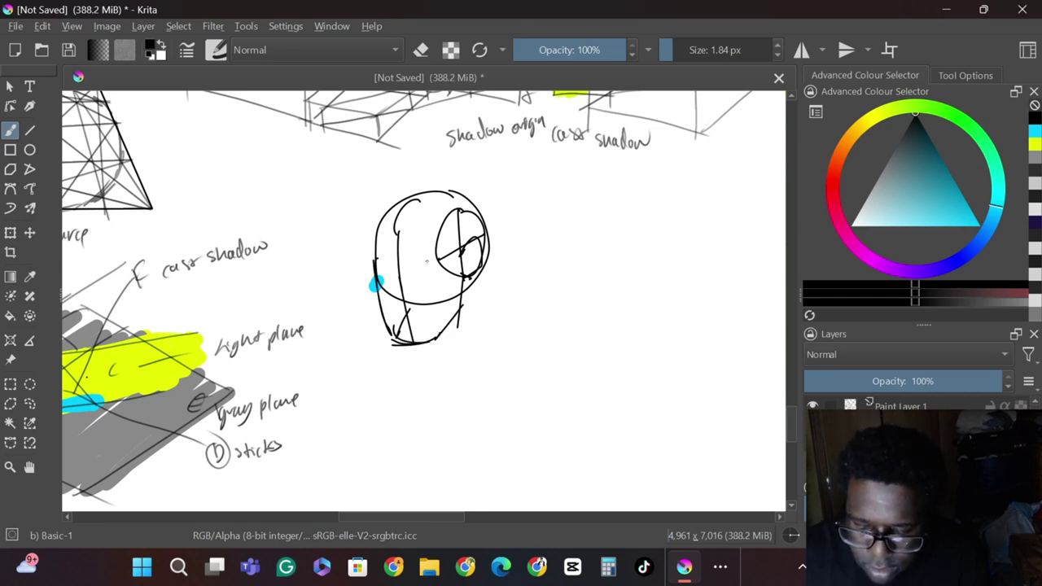
Sketch the brow line, hairline, eyebrows, nose and mouth on the front of the face.
mouse_move(376, 262)
mouse_down()
mouse_move(440, 259)
mouse_move(421, 259)
mouse_up()
drag(454, 199, 421, 210)
drag(403, 265, 435, 257)
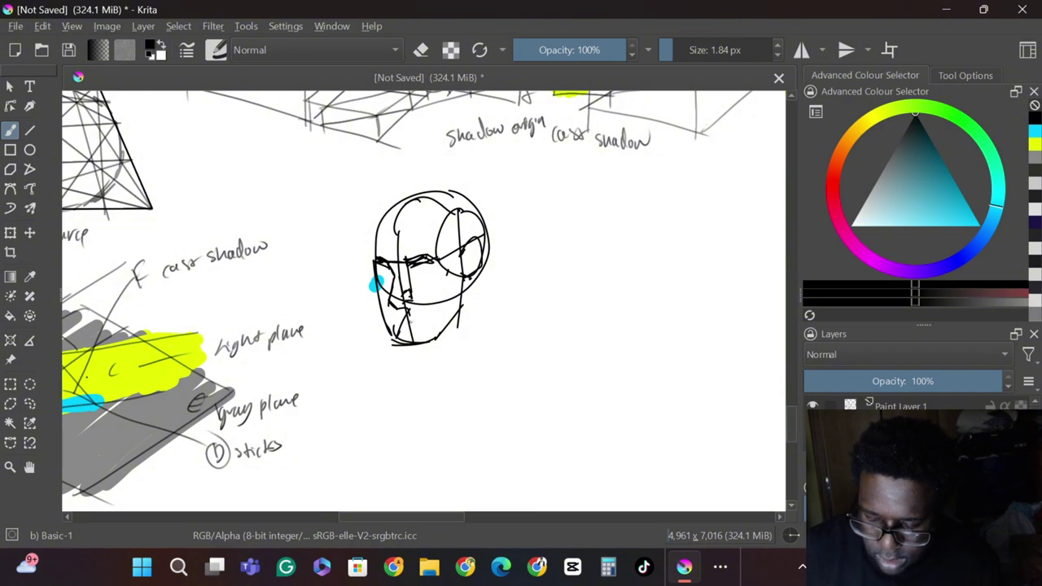
drag(399, 321, 423, 319)
Strengthen the jaw and face contour, hatch the side of the cheek, and mark the back of the neck.
mouse_move(462, 274)
mouse_down()
mouse_move(439, 329)
mouse_move(398, 342)
mouse_up()
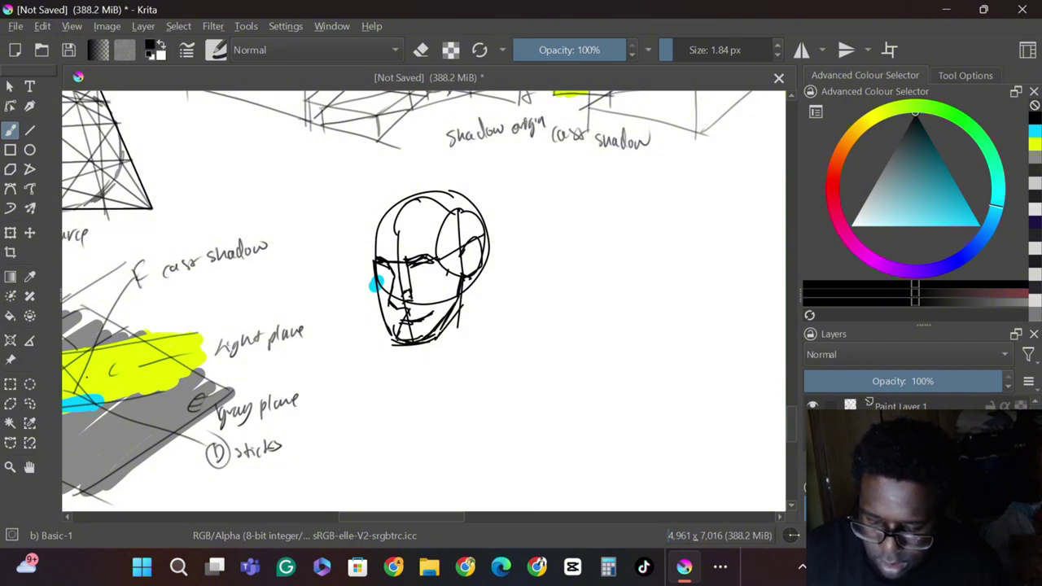
mouse_move(373, 306)
mouse_down()
mouse_move(384, 218)
mouse_move(456, 193)
mouse_move(487, 248)
mouse_move(440, 289)
mouse_move(445, 331)
mouse_up()
drag(474, 274, 470, 326)
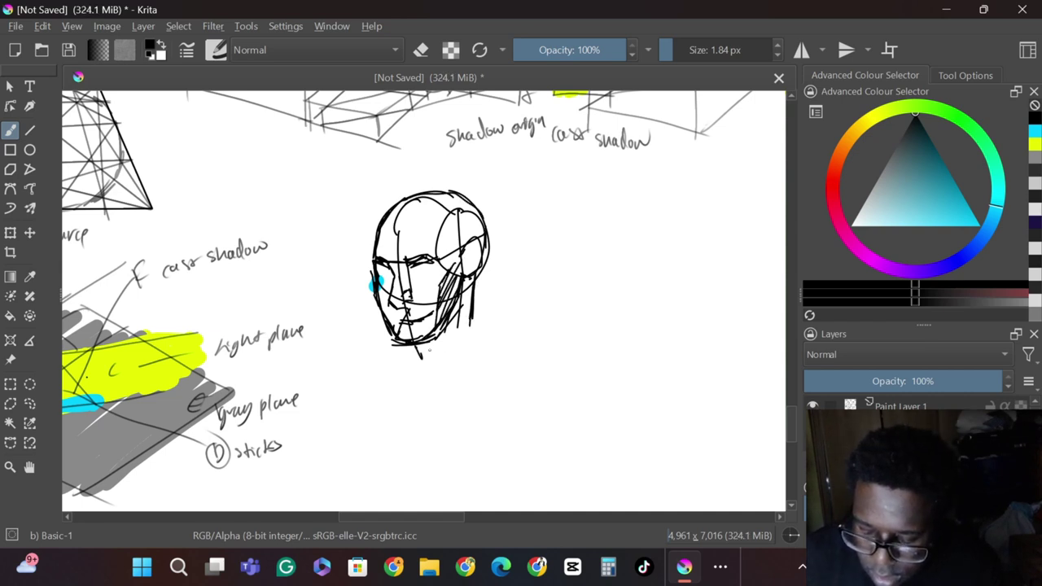
Sketch the front and back of the neck and hatch the shadow under the jaw.
drag(423, 358, 456, 394)
drag(461, 301, 443, 377)
drag(444, 321, 428, 370)
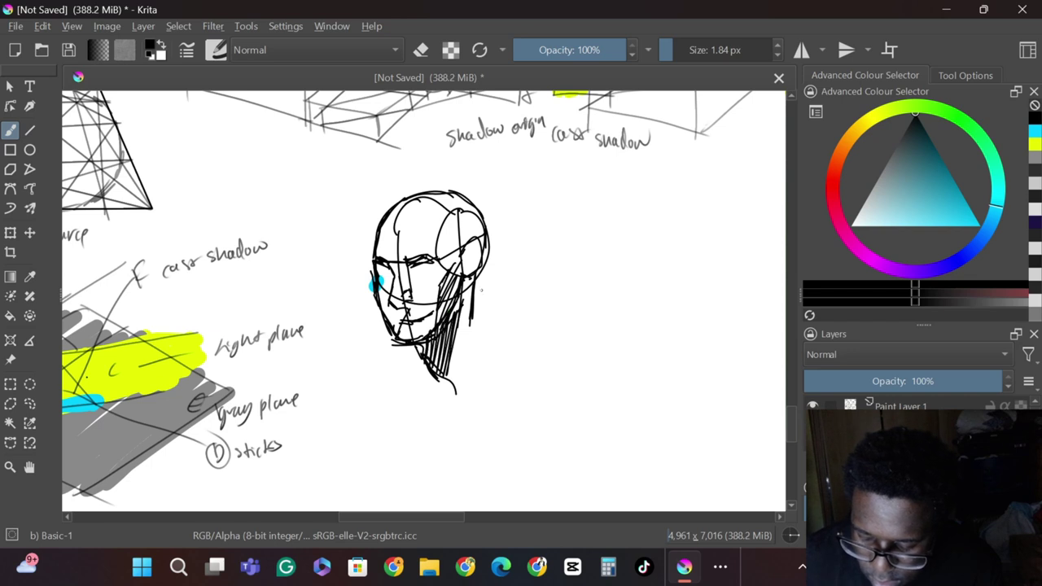
drag(480, 278, 476, 343)
Sketch the collarbones and both shoulders below the neck, hatching the outer edge of the far-right shoulder.
drag(419, 363, 432, 416)
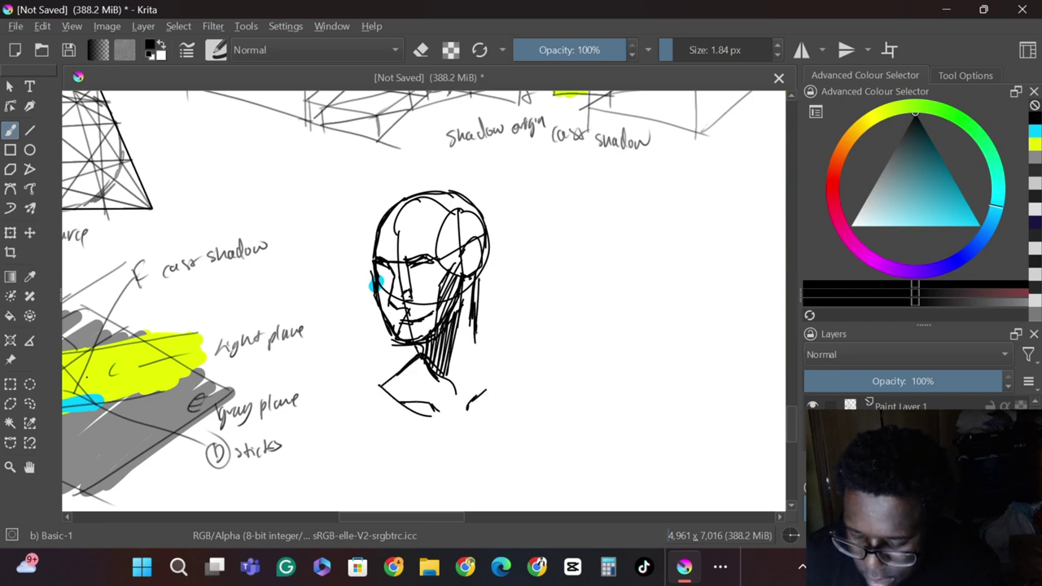
drag(470, 364, 489, 344)
mouse_move(478, 345)
mouse_down()
mouse_move(503, 334)
mouse_move(548, 359)
mouse_up()
drag(539, 358, 515, 399)
mouse_move(491, 335)
mouse_down()
mouse_move(537, 362)
mouse_move(498, 401)
mouse_up()
drag(513, 371, 480, 422)
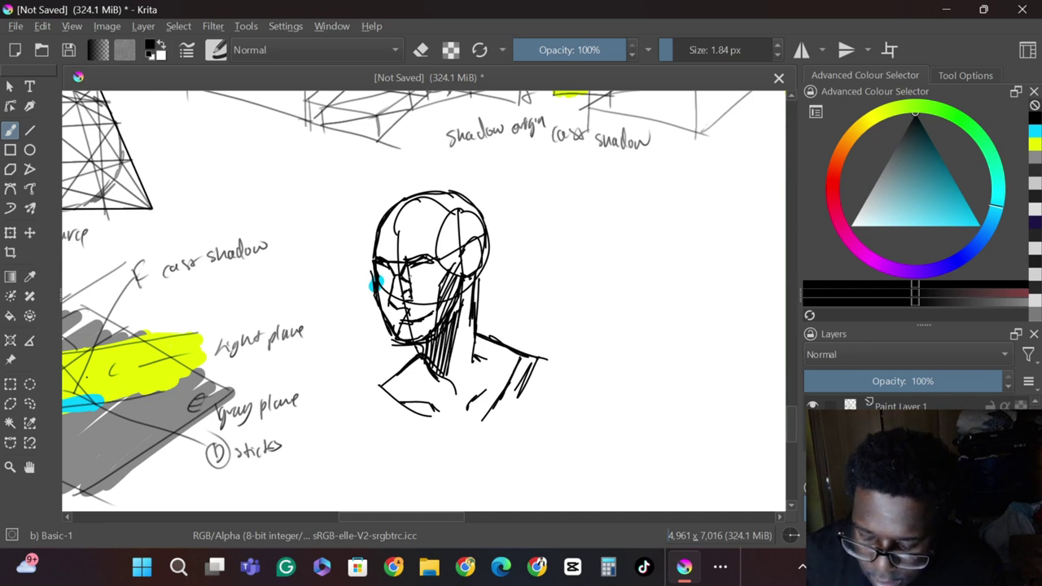
Draw both eyes under the eyebrows and hatch the temple on the side of the head.
drag(412, 272, 433, 277)
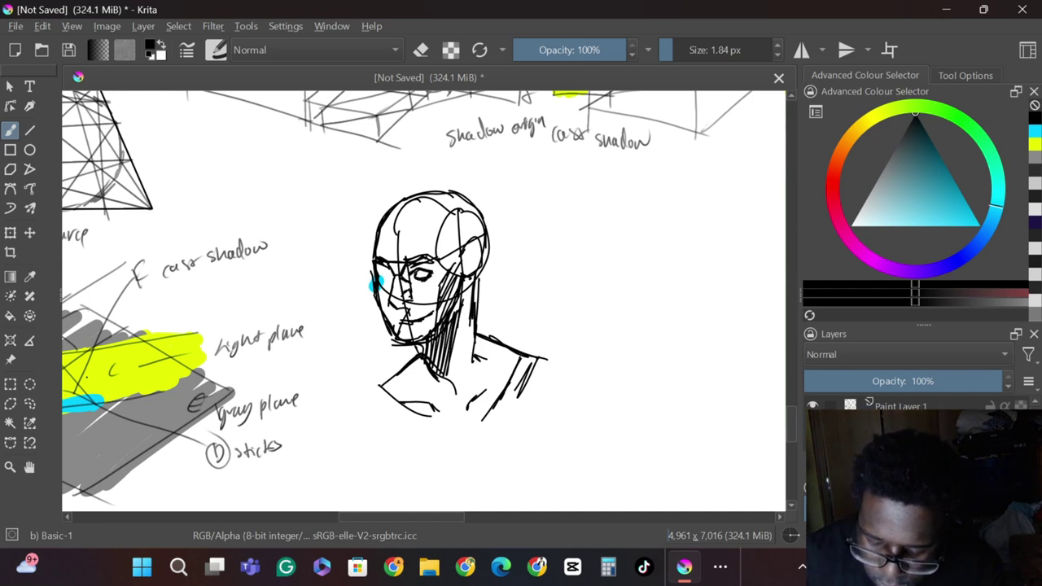
drag(383, 277, 392, 282)
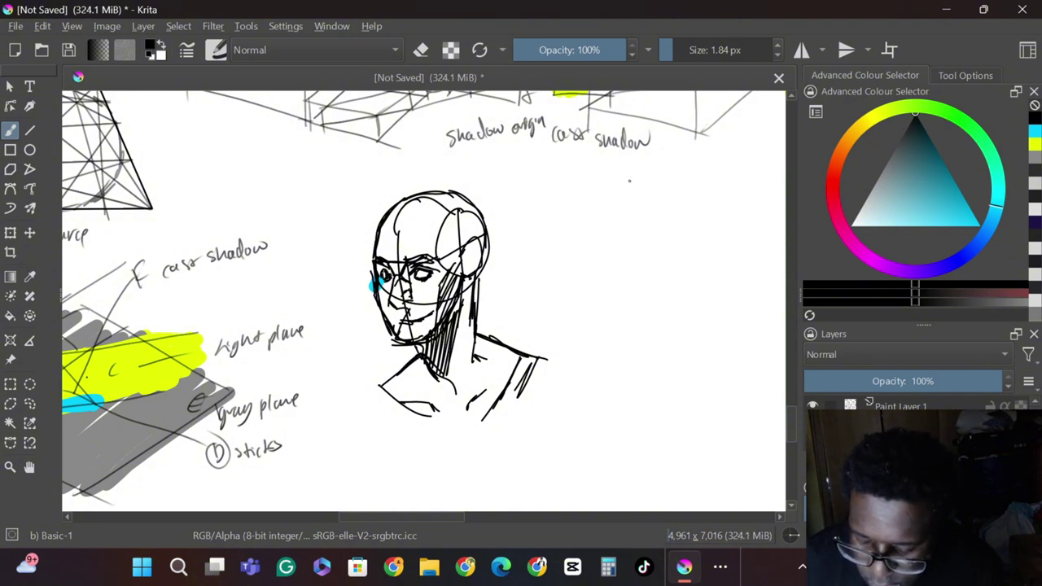
drag(487, 231, 458, 255)
drag(473, 213, 442, 260)
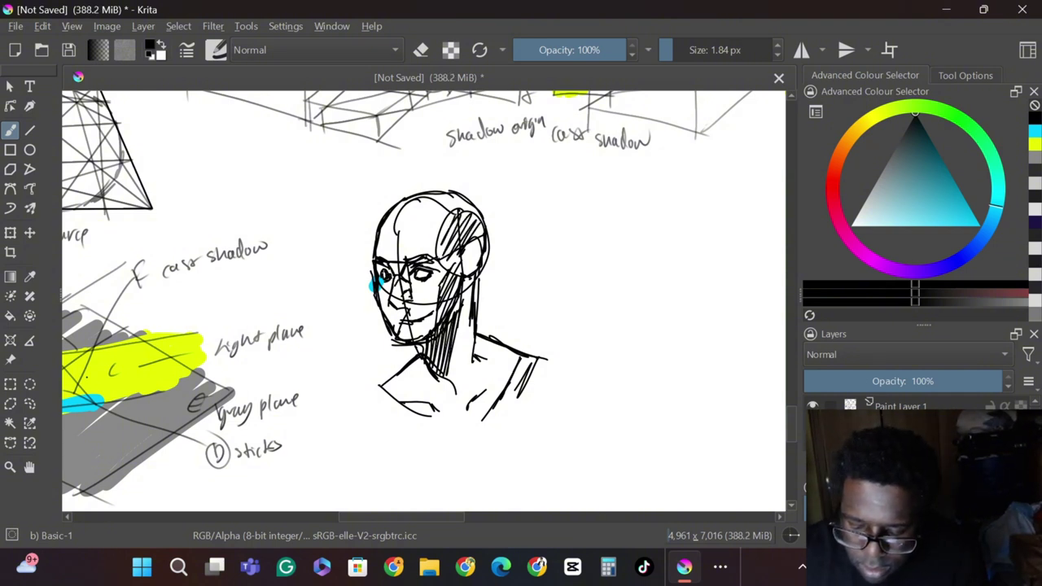
Sketch a spiky hair outline around the head and darken the shading along the side of the face.
mouse_move(399, 190)
mouse_down()
mouse_move(345, 216)
mouse_move(342, 271)
mouse_move(372, 296)
mouse_up()
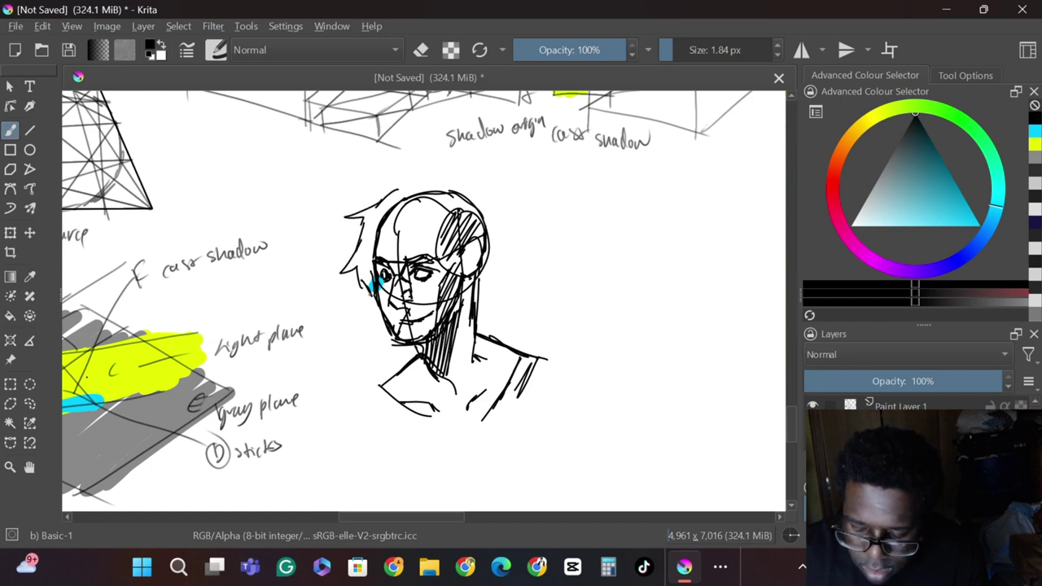
mouse_move(376, 182)
mouse_down()
mouse_move(488, 168)
mouse_move(498, 210)
mouse_move(492, 299)
mouse_up()
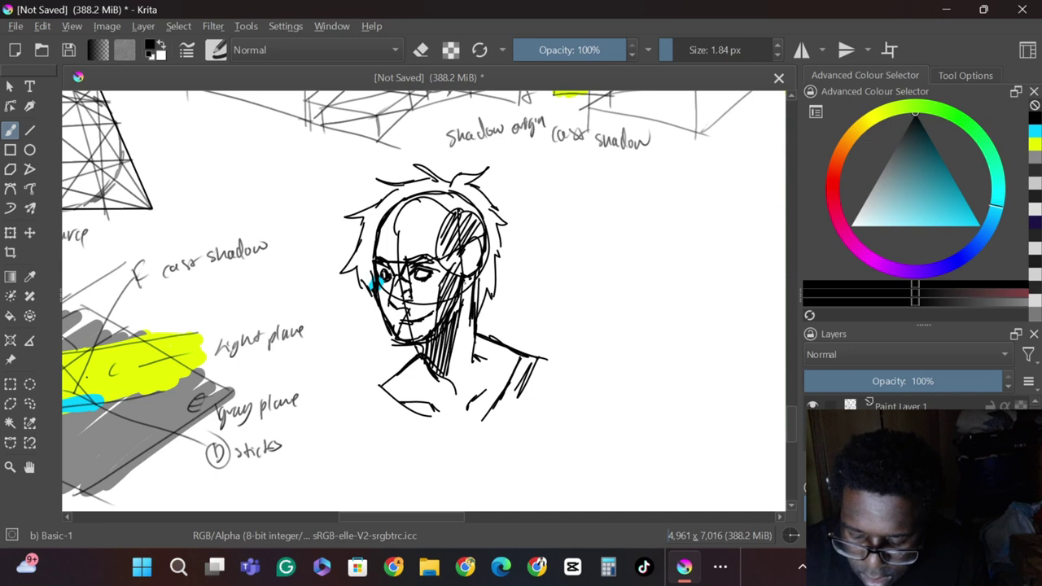
mouse_move(448, 241)
mouse_down()
mouse_move(438, 311)
mouse_move(461, 330)
mouse_up()
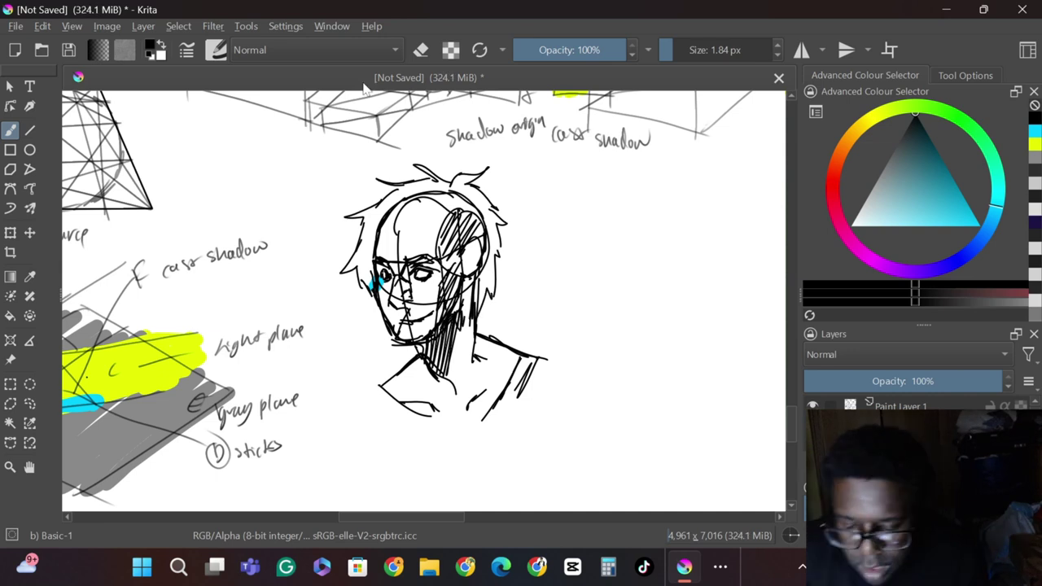
Fade the sketch layer to 15% opacity, and ink the face contour, jaw and ear on Paint Layer 1.
drag(919, 378, 834, 385)
click(900, 405)
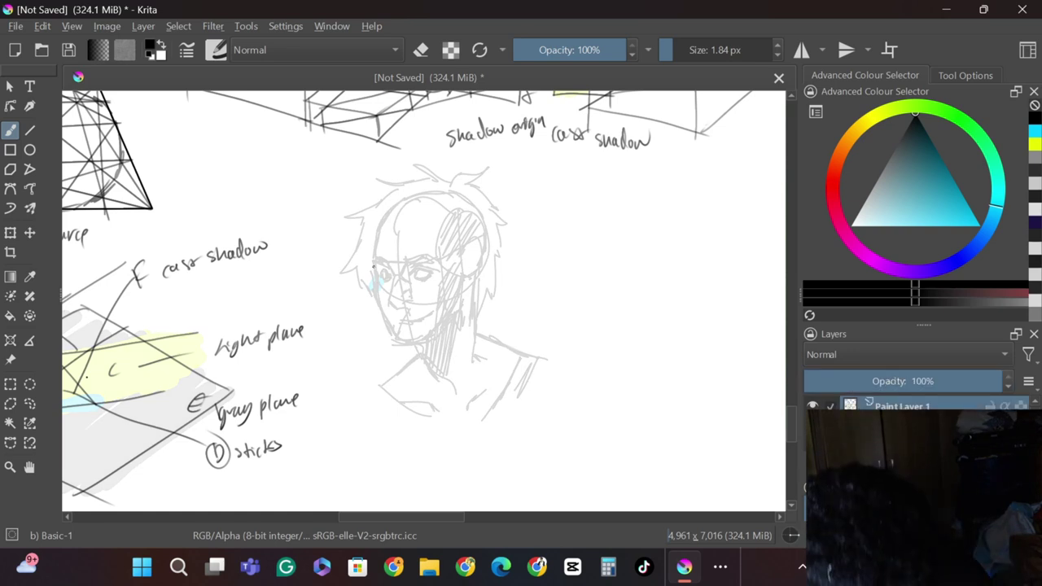
drag(372, 265, 401, 337)
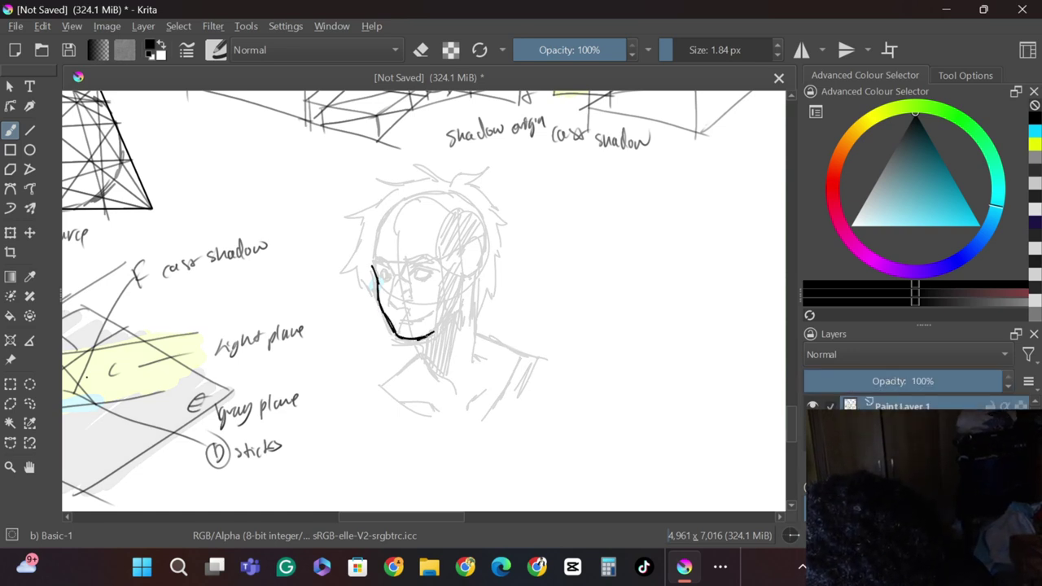
drag(467, 247, 463, 279)
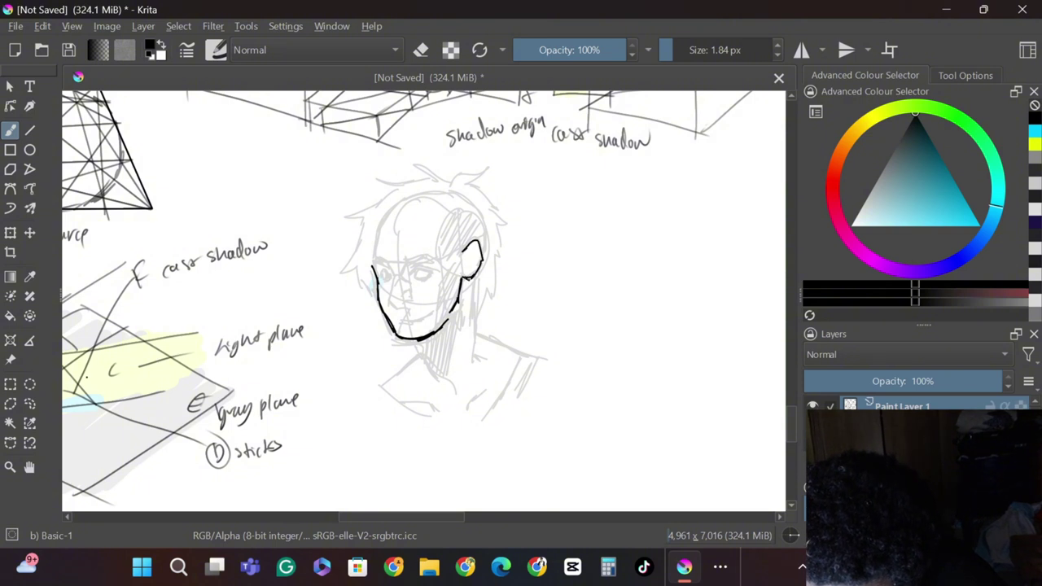
Ink the spiky hair outline, the side locks around the ear and the fringe over the forehead.
mouse_move(377, 301)
mouse_down()
mouse_move(358, 272)
mouse_move(362, 229)
mouse_move(389, 197)
mouse_move(414, 180)
mouse_move(497, 185)
mouse_move(397, 161)
mouse_up()
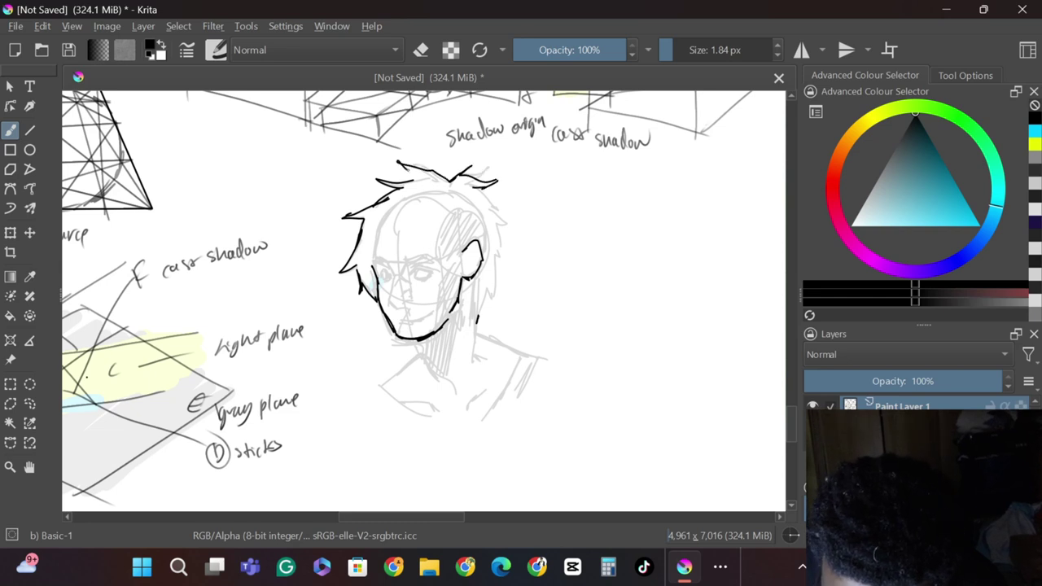
mouse_move(489, 189)
mouse_down()
mouse_move(500, 215)
mouse_move(496, 290)
mouse_move(476, 326)
mouse_up()
mouse_move(443, 249)
mouse_down()
mouse_move(443, 306)
mouse_move(468, 294)
mouse_move(469, 236)
mouse_up()
drag(402, 207, 424, 252)
mouse_move(397, 226)
mouse_down()
mouse_move(402, 248)
mouse_move(429, 228)
mouse_move(449, 264)
mouse_up()
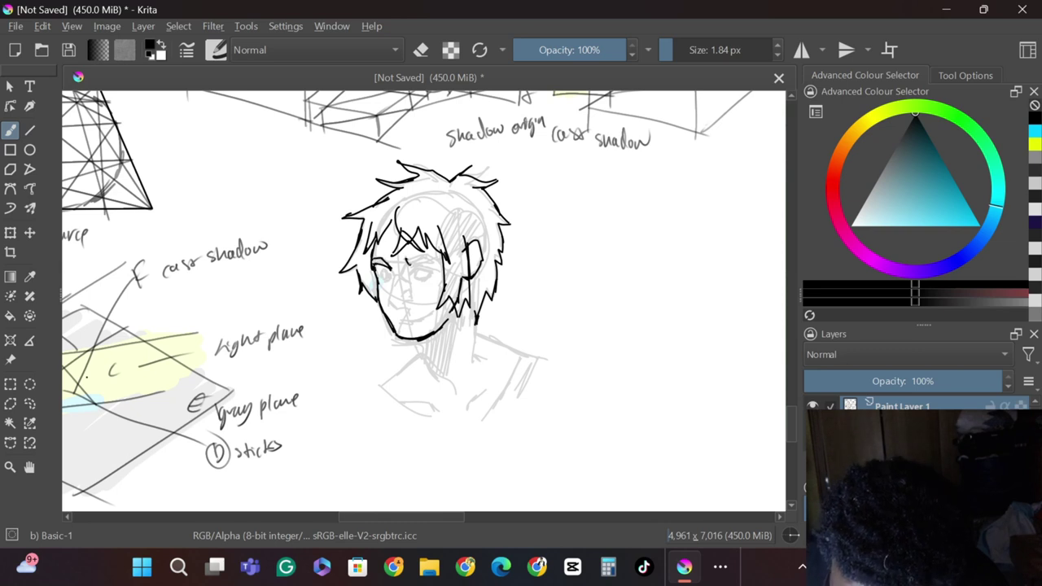
Ink the eyebrows, both eyes with dark pupils, the nose and the mouth over the faded sketch.
drag(422, 257, 440, 264)
drag(407, 259, 427, 271)
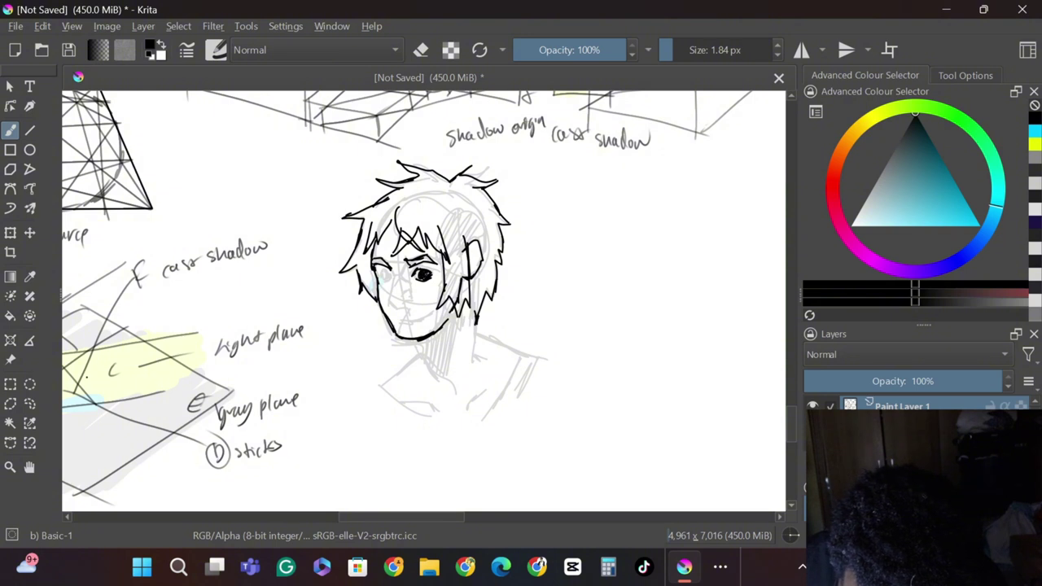
drag(383, 271, 404, 308)
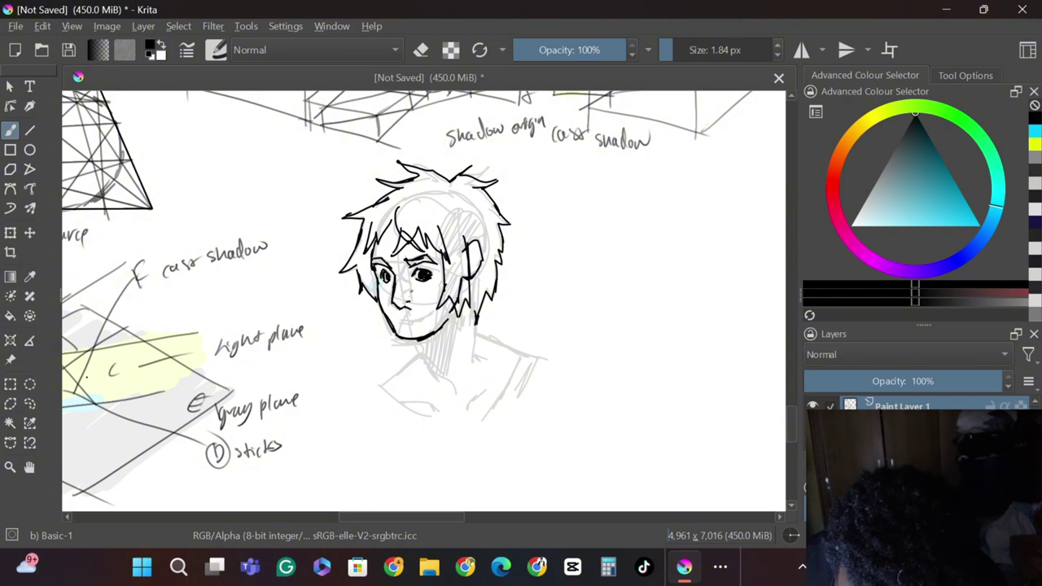
drag(406, 321, 435, 313)
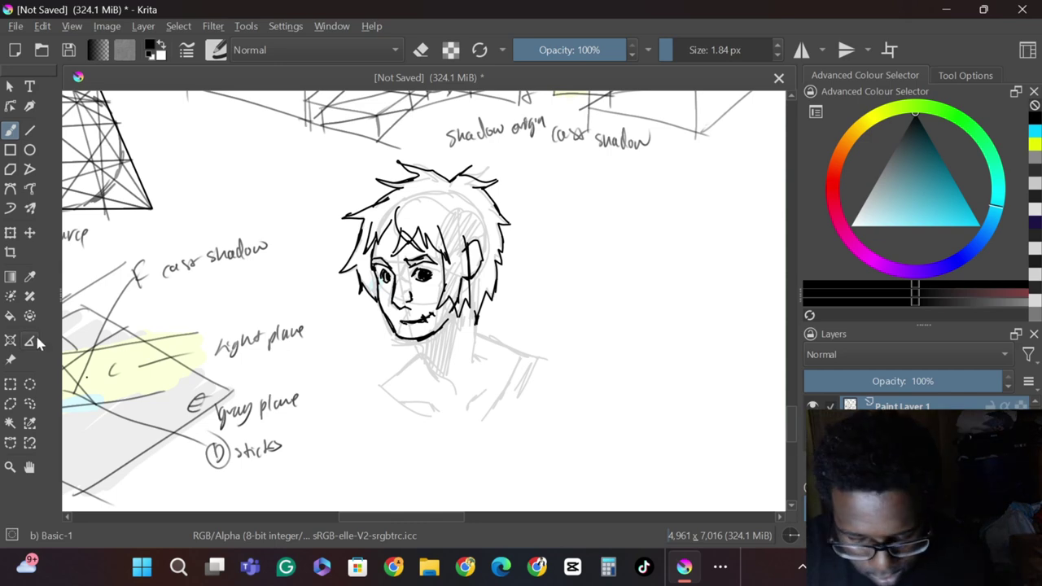
Erase the stray strokes at the corner of the mouth with the Eraser Circle brush at 25.67 px.
click(218, 57)
click(237, 116)
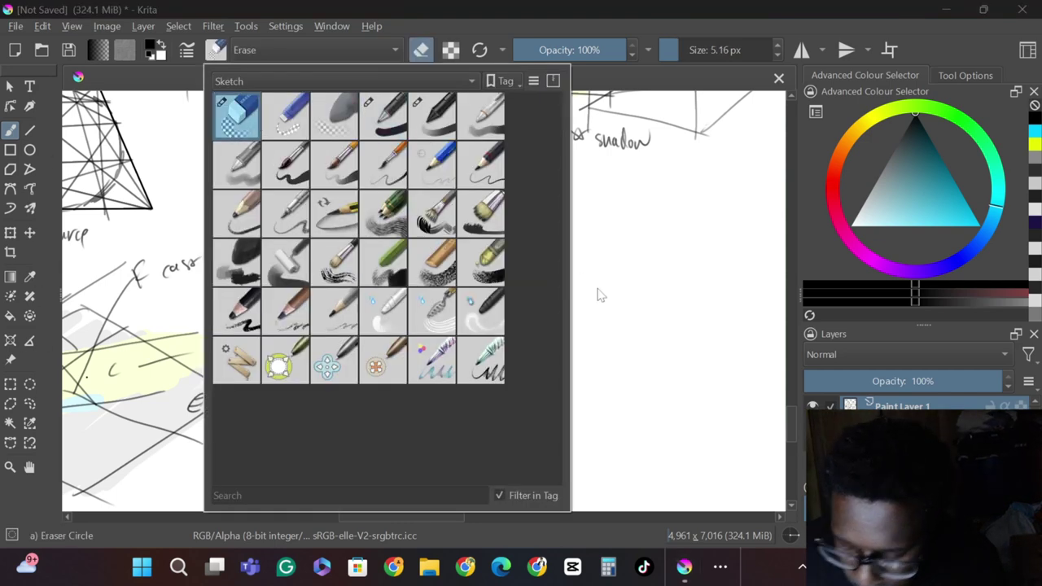
click(600, 296)
click(684, 49)
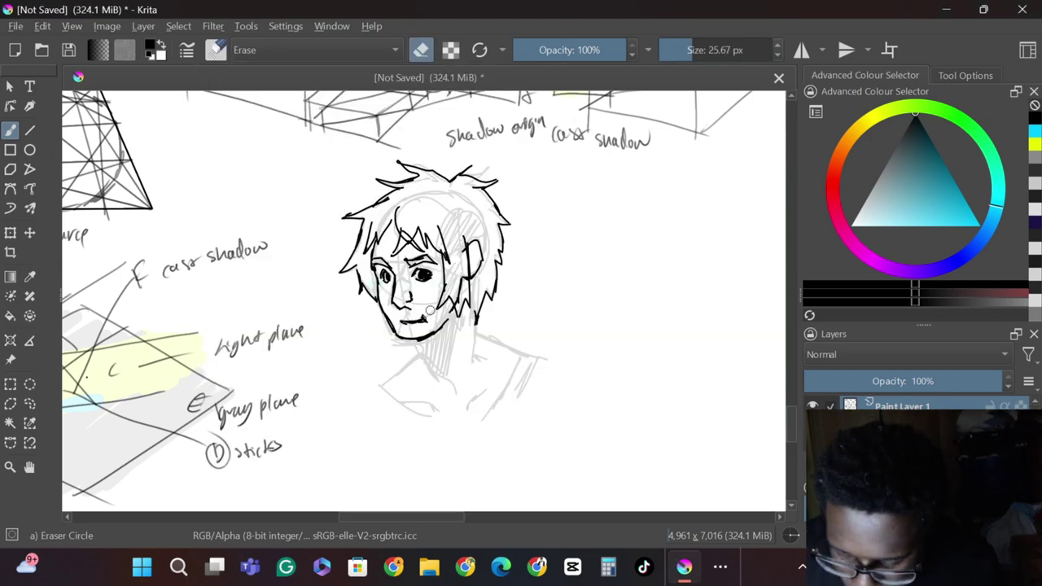
Ink the neck, shoulders and collarbones with the Basic-1 brush.
click(216, 49)
click(383, 117)
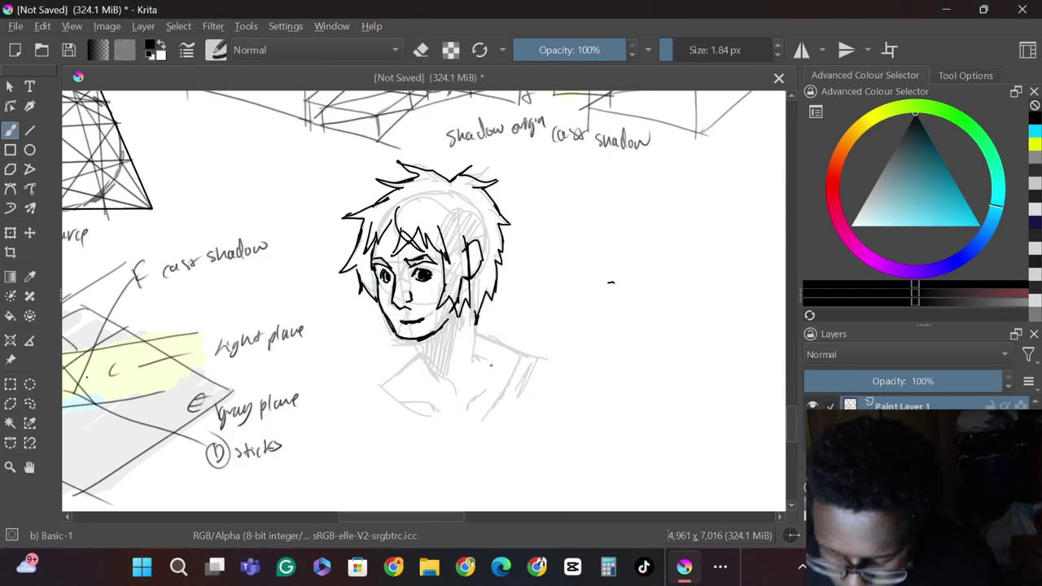
mouse_move(415, 341)
mouse_down()
mouse_move(454, 390)
mouse_move(426, 369)
mouse_move(374, 390)
mouse_up()
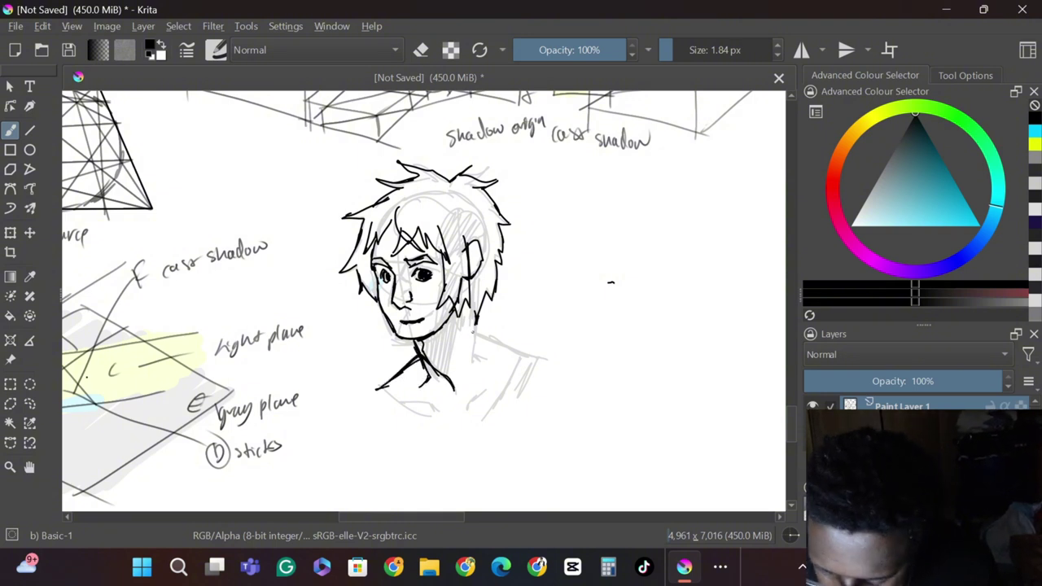
mouse_move(471, 298)
mouse_down()
mouse_move(477, 337)
mouse_move(531, 363)
mouse_move(506, 397)
mouse_move(500, 383)
mouse_up()
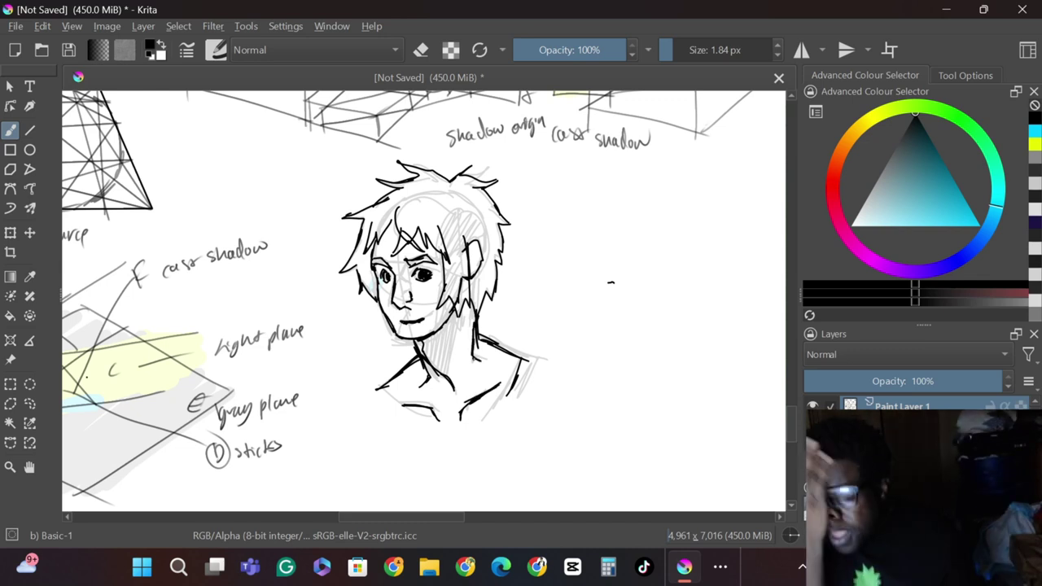
Hatch the shadow under the jaw and draw a row of beads across the hair with a larger oval at each end.
mouse_move(432, 331)
mouse_down()
mouse_move(441, 353)
mouse_move(423, 359)
mouse_move(416, 342)
mouse_up()
drag(401, 189, 402, 190)
drag(421, 198, 421, 199)
drag(437, 207, 450, 214)
mouse_move(463, 233)
mouse_down()
mouse_move(474, 217)
mouse_move(463, 220)
mouse_up()
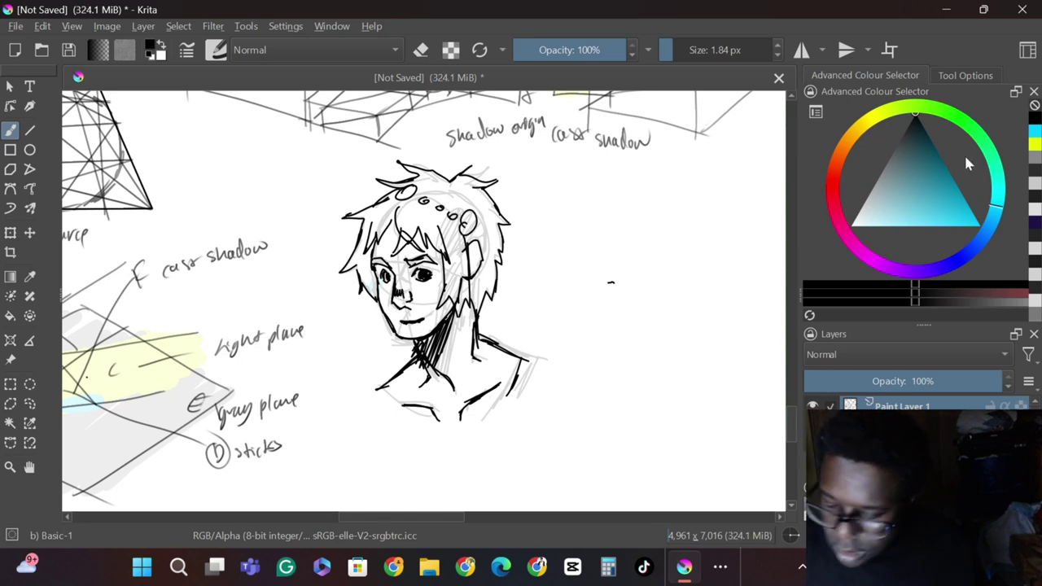
click(847, 140)
drag(671, 365, 675, 363)
click(980, 227)
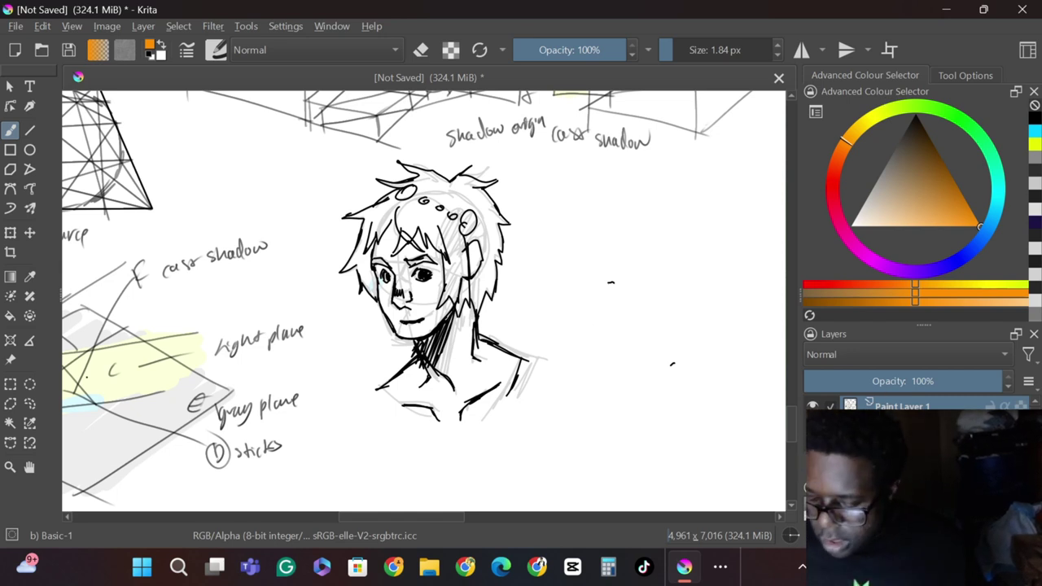
Hide the faded sketch layer and set the brush colour to a medium teal blue.
drag(889, 381, 835, 381)
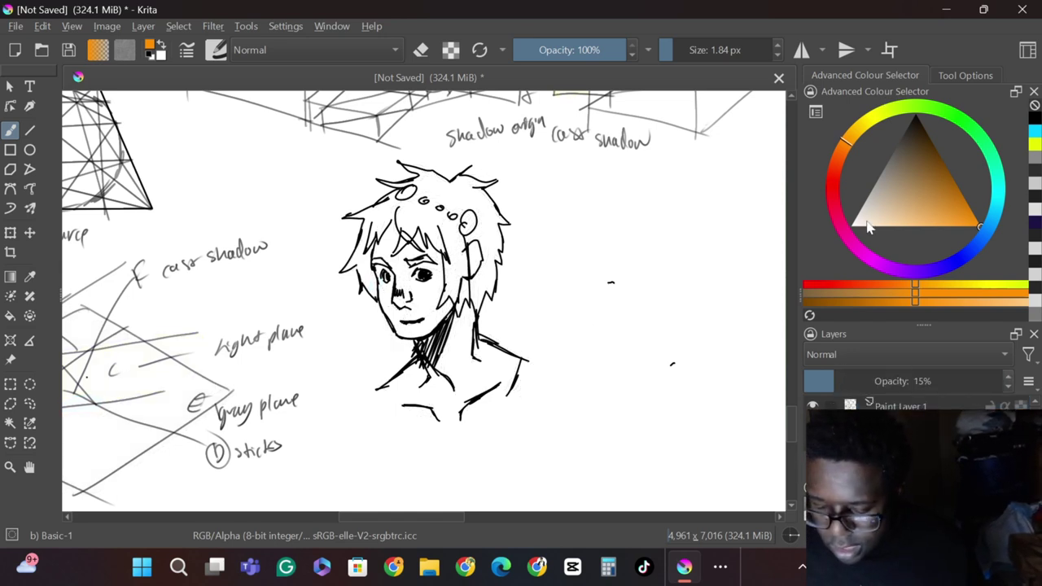
drag(948, 181, 968, 203)
click(996, 206)
click(538, 252)
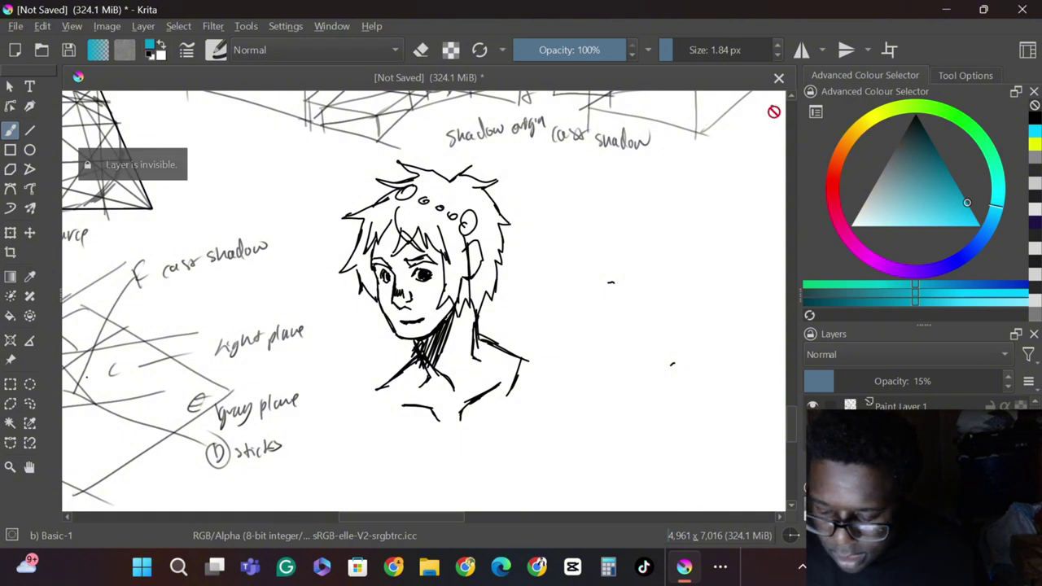
Switch to a visible layer at 100% opacity and paint the hair teal with the brush at 27.60 px.
click(899, 407)
click(904, 425)
click(903, 444)
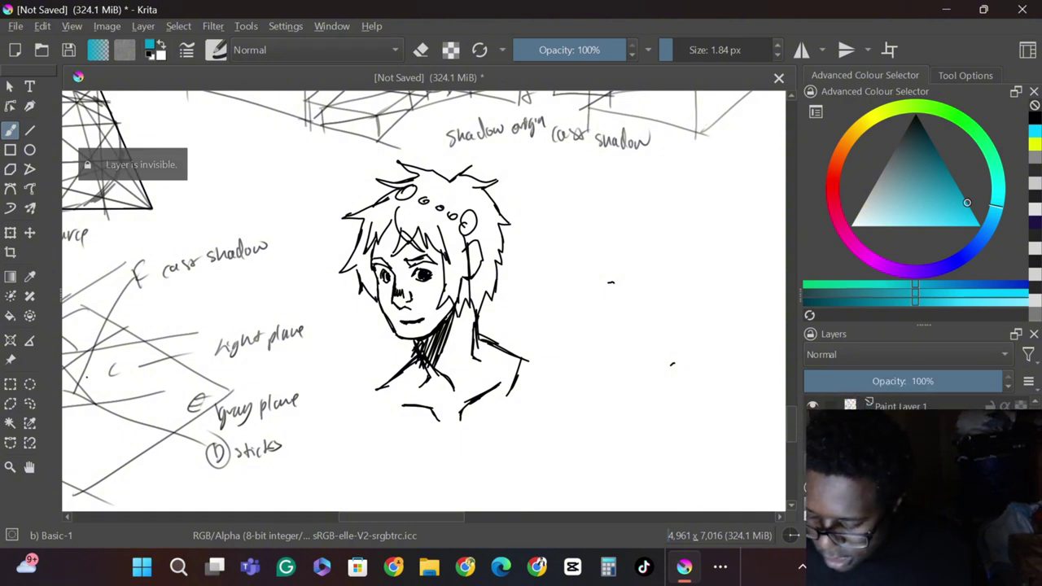
click(694, 51)
mouse_move(465, 237)
mouse_down()
mouse_move(456, 302)
mouse_move(488, 210)
mouse_move(403, 183)
mouse_move(352, 273)
mouse_move(399, 245)
mouse_up()
mouse_move(484, 297)
mouse_down()
mouse_move(482, 308)
mouse_move(471, 194)
mouse_move(366, 204)
mouse_move(334, 232)
mouse_up()
Set the brush colour to brown and paint the skin of the face, neck and shoulders.
click(857, 128)
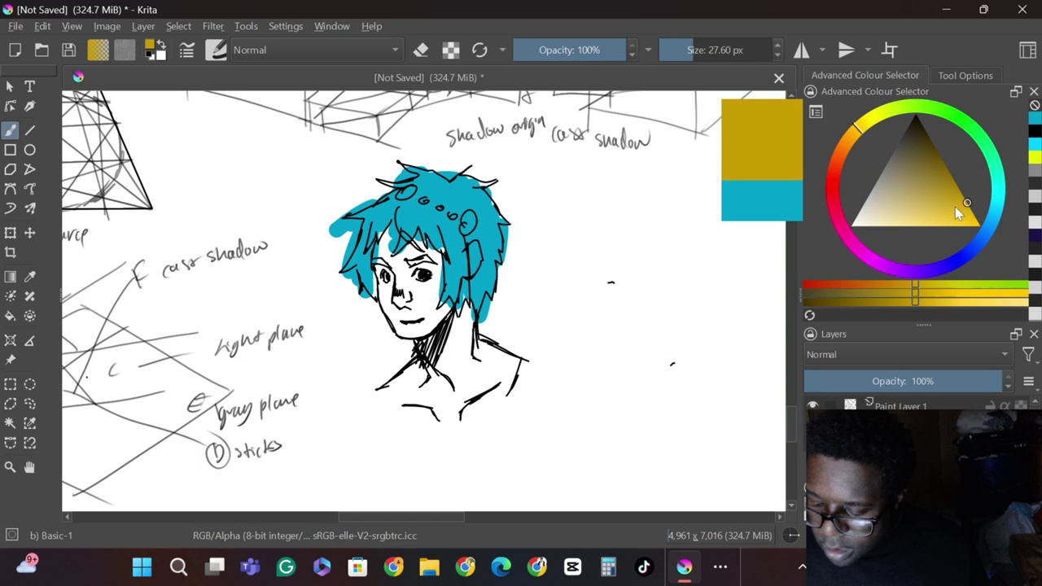
mouse_move(937, 172)
mouse_down()
mouse_move(997, 251)
mouse_move(943, 198)
mouse_move(983, 246)
mouse_move(1006, 254)
mouse_move(952, 175)
mouse_up()
click(849, 140)
mouse_move(383, 281)
mouse_down()
mouse_move(399, 269)
mouse_move(391, 244)
mouse_move(423, 326)
mouse_move(429, 277)
mouse_move(386, 236)
mouse_move(444, 321)
mouse_move(438, 367)
mouse_move(496, 382)
mouse_move(423, 407)
mouse_move(382, 403)
mouse_up()
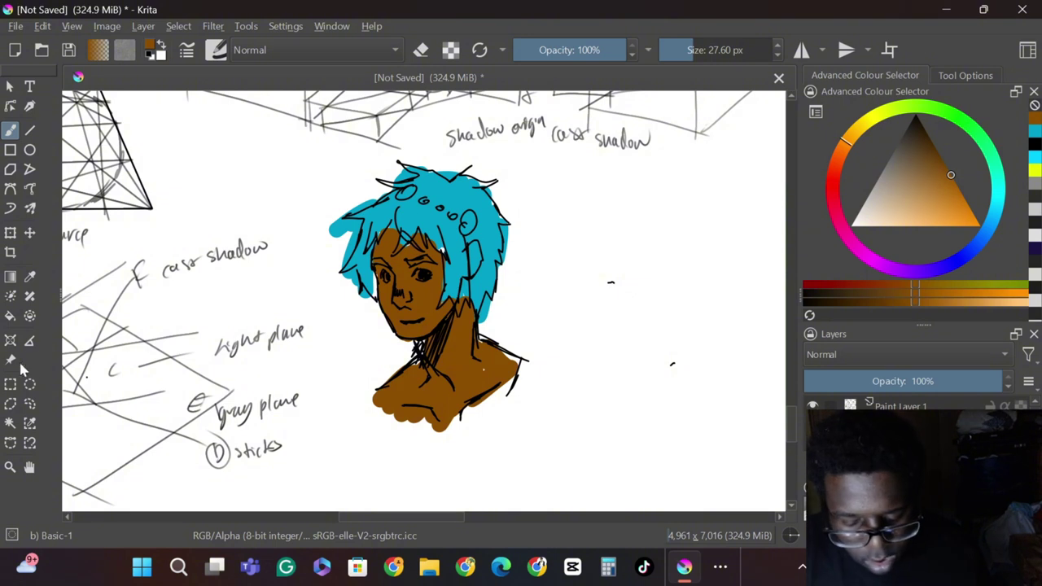
Swap back to the teal colour and paint both eyebrows with the brush at 2.18 px.
key(x)
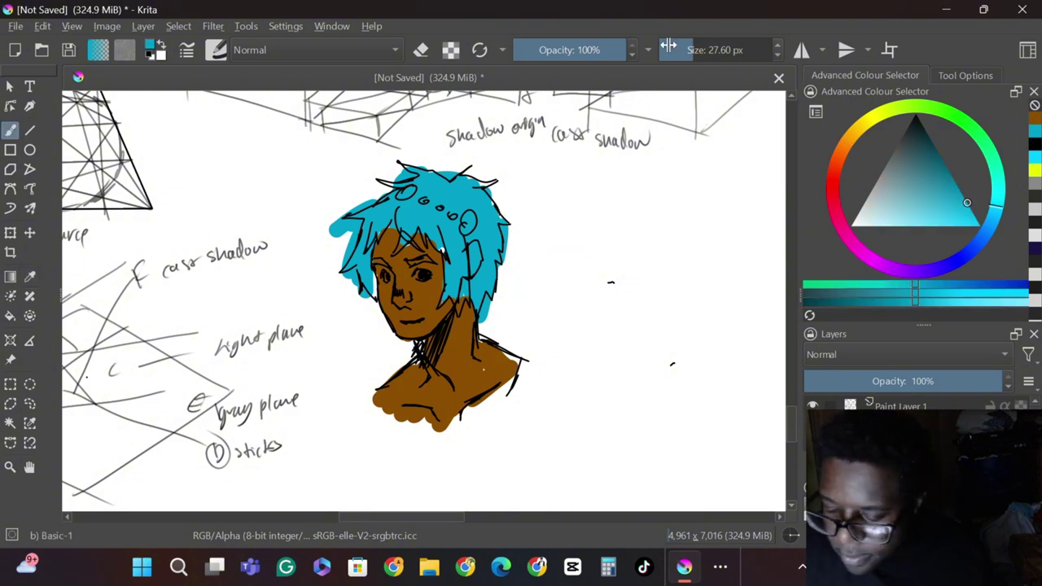
drag(667, 49, 667, 50)
mouse_move(407, 263)
mouse_down()
mouse_move(432, 258)
mouse_move(374, 261)
mouse_up()
key(ctrl+z)
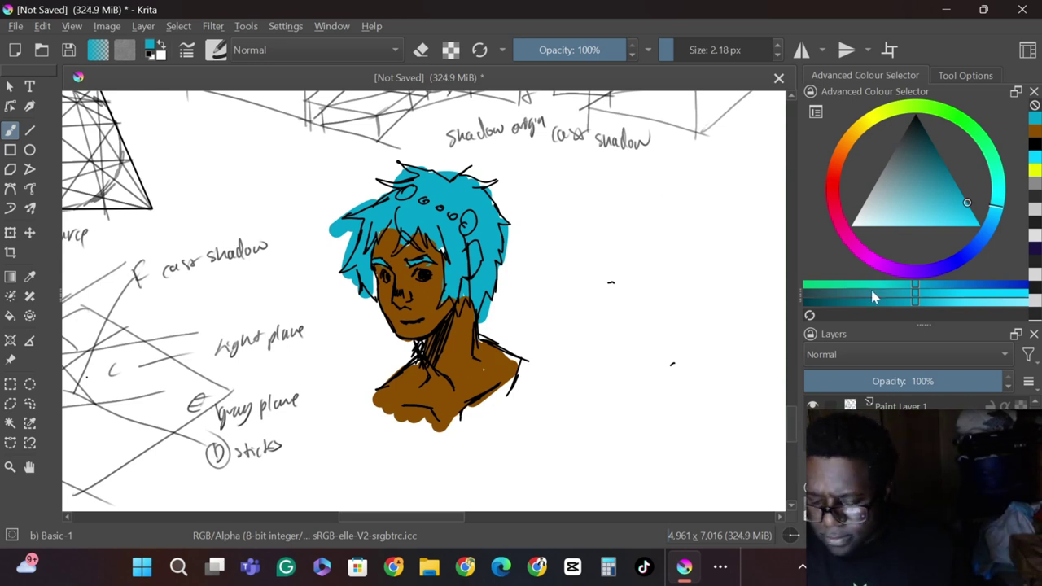
Set the brush colour to black and the brush size to 5.16 px.
drag(915, 129, 908, 75)
click(678, 50)
click(222, 50)
click(625, 247)
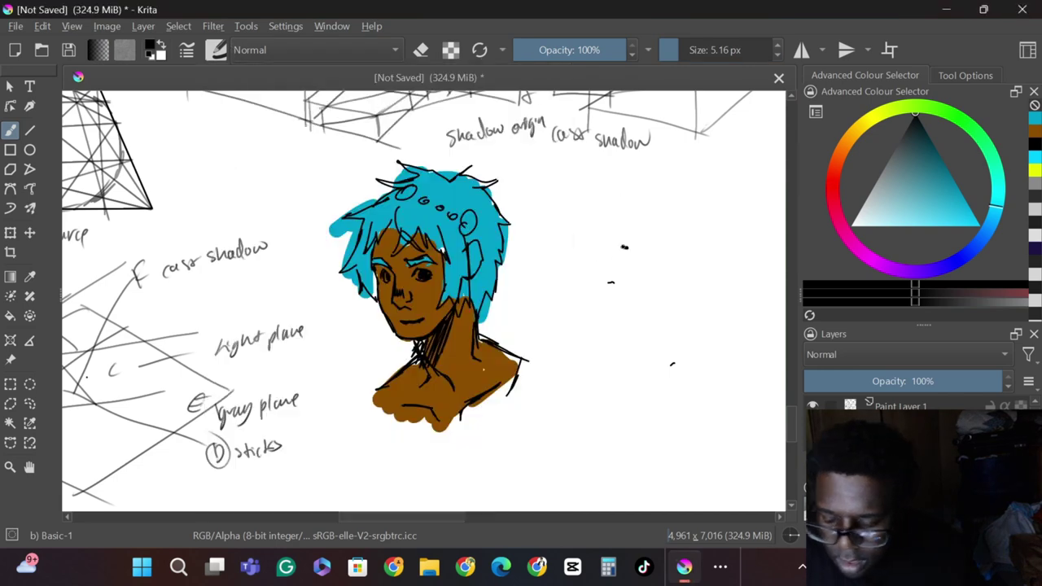
Sketch the rounded head outline and ear of a second character beside the coloured portrait.
drag(592, 171, 623, 175)
drag(559, 252, 560, 283)
mouse_move(589, 188)
mouse_down()
mouse_move(567, 298)
mouse_move(635, 184)
mouse_up()
drag(579, 203, 576, 259)
mouse_move(617, 176)
mouse_down()
mouse_move(591, 293)
mouse_move(605, 307)
mouse_up()
drag(653, 195, 629, 259)
mouse_move(627, 179)
mouse_down()
mouse_move(671, 243)
mouse_move(648, 277)
mouse_move(583, 298)
mouse_up()
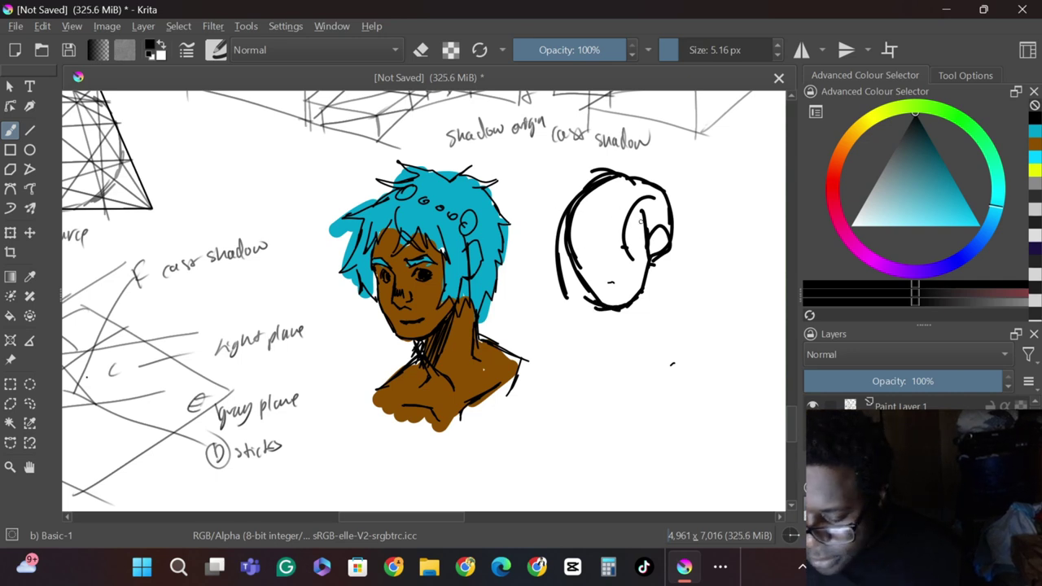
Sketch the second character's long hair falling past both sides of the face and over the chest.
drag(642, 211, 651, 385)
drag(639, 320, 658, 399)
drag(599, 336, 557, 382)
drag(573, 376, 575, 393)
mouse_move(568, 250)
mouse_down()
mouse_move(582, 389)
mouse_move(554, 238)
mouse_move(635, 163)
mouse_up()
mouse_move(665, 167)
mouse_down()
mouse_move(682, 192)
mouse_move(723, 347)
mouse_up()
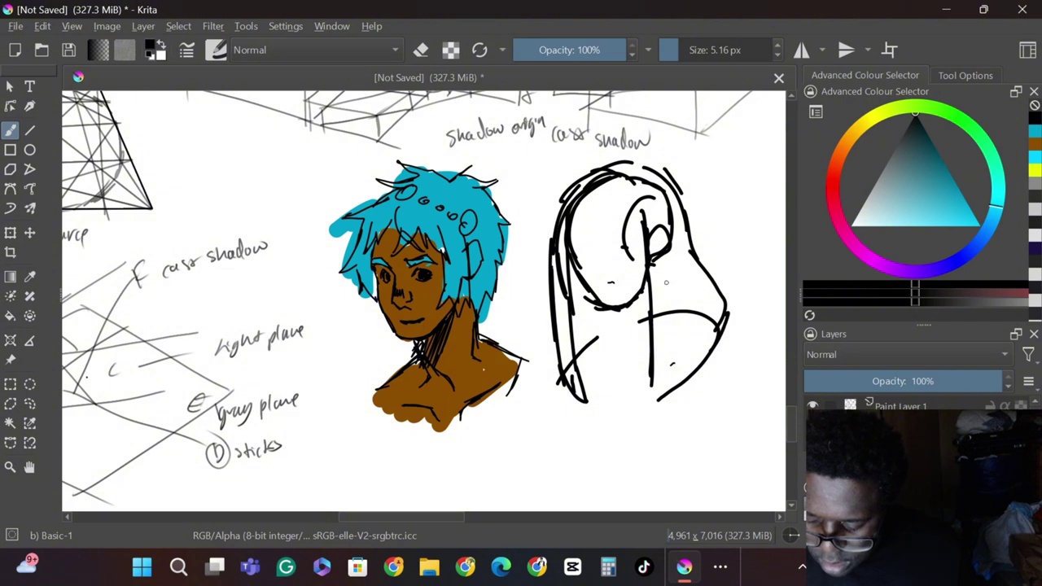
Reinforce the long hair outline and sketch the neck, both shoulders and the collarbone line.
mouse_move(551, 286)
mouse_down()
mouse_move(540, 380)
mouse_move(570, 399)
mouse_up()
mouse_move(615, 311)
mouse_down()
mouse_move(633, 335)
mouse_move(650, 283)
mouse_move(616, 318)
mouse_move(592, 370)
mouse_up()
drag(623, 324, 552, 429)
mouse_move(664, 247)
mouse_down()
mouse_move(670, 324)
mouse_move(730, 355)
mouse_up()
mouse_move(627, 334)
mouse_down()
mouse_move(544, 407)
mouse_move(534, 446)
mouse_up()
drag(702, 343, 760, 394)
drag(586, 372, 643, 379)
drag(639, 380, 640, 391)
mouse_move(655, 381)
mouse_down()
mouse_move(655, 391)
mouse_move(718, 353)
mouse_up()
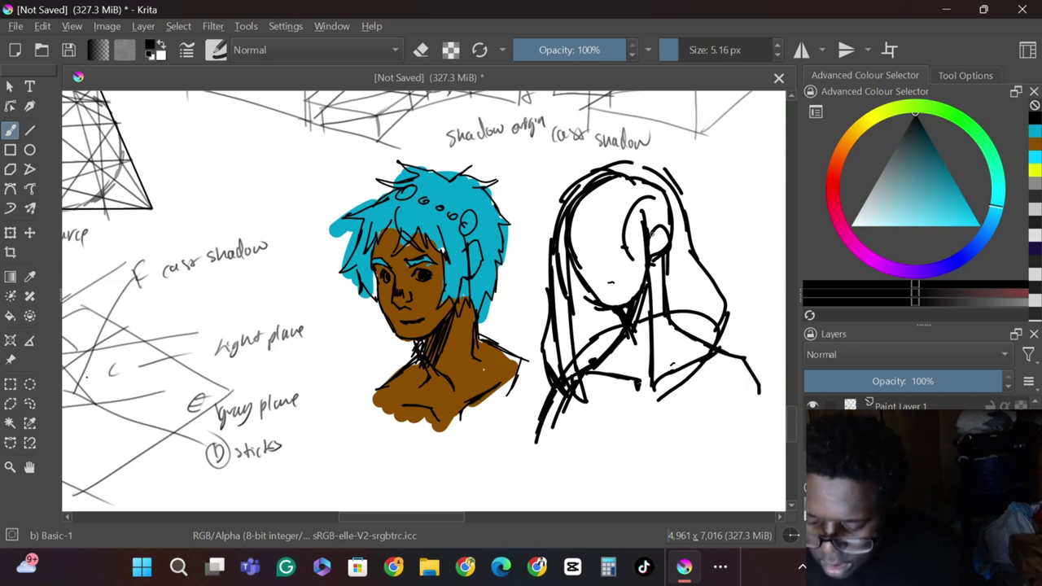
Reduce the brush size to 2.56 px and draw a straight fringe across the second character's forehead.
click(675, 51)
mouse_move(592, 204)
mouse_down()
mouse_move(583, 249)
mouse_move(603, 248)
mouse_up()
mouse_move(607, 210)
mouse_down()
mouse_move(618, 247)
mouse_move(633, 246)
mouse_up()
drag(632, 213, 643, 282)
drag(645, 280, 648, 309)
drag(580, 210, 573, 255)
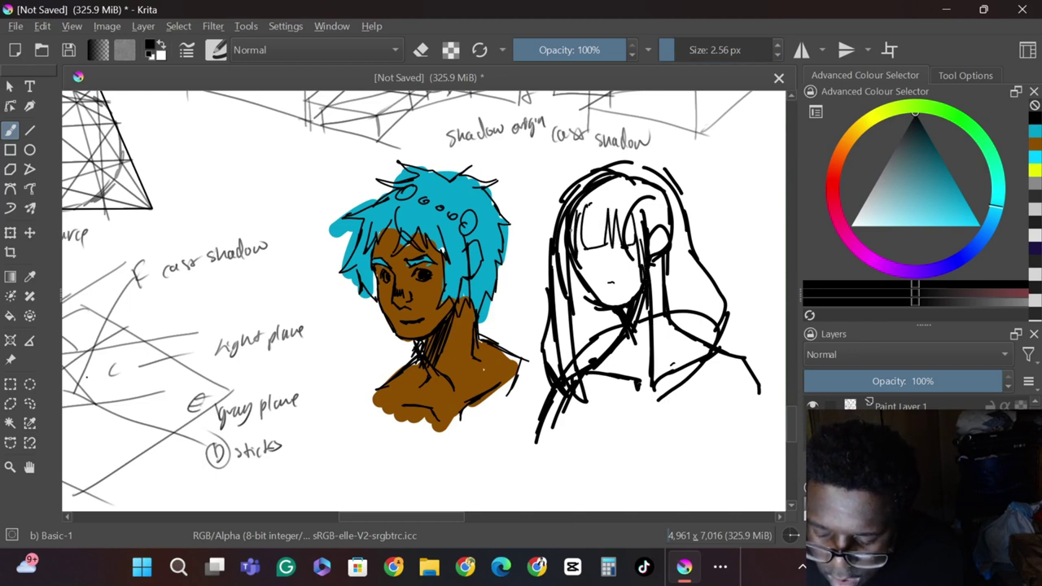
Refine the hair crown and sketch the second character's brows, eyes, nose and mouth.
mouse_move(666, 174)
mouse_down()
mouse_move(677, 192)
mouse_move(670, 161)
mouse_up()
drag(594, 174, 581, 184)
drag(568, 192, 547, 285)
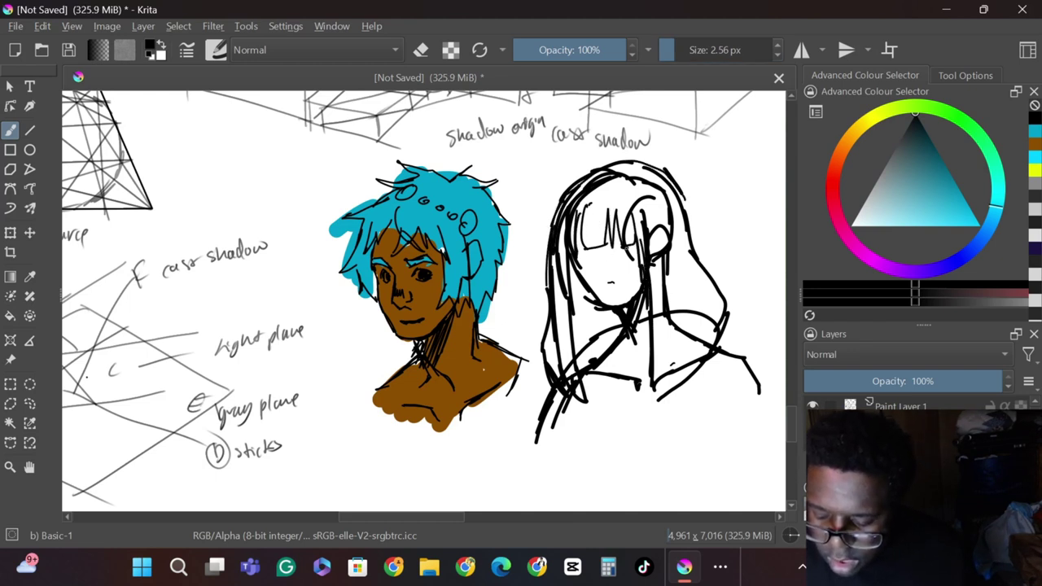
drag(578, 248, 636, 254)
mouse_move(607, 256)
mouse_down()
mouse_move(578, 259)
mouse_move(611, 264)
mouse_up()
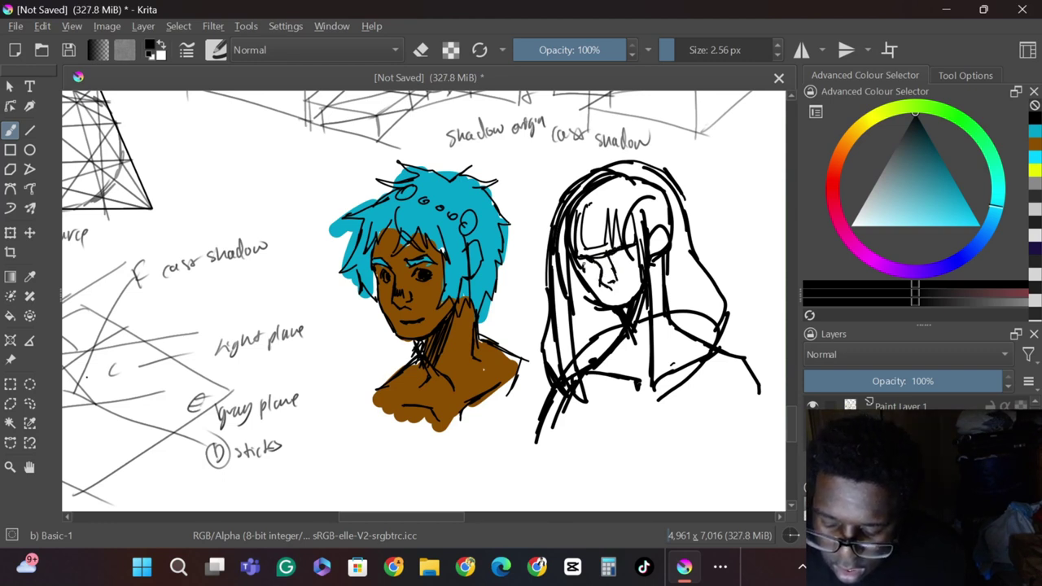
drag(590, 261, 633, 284)
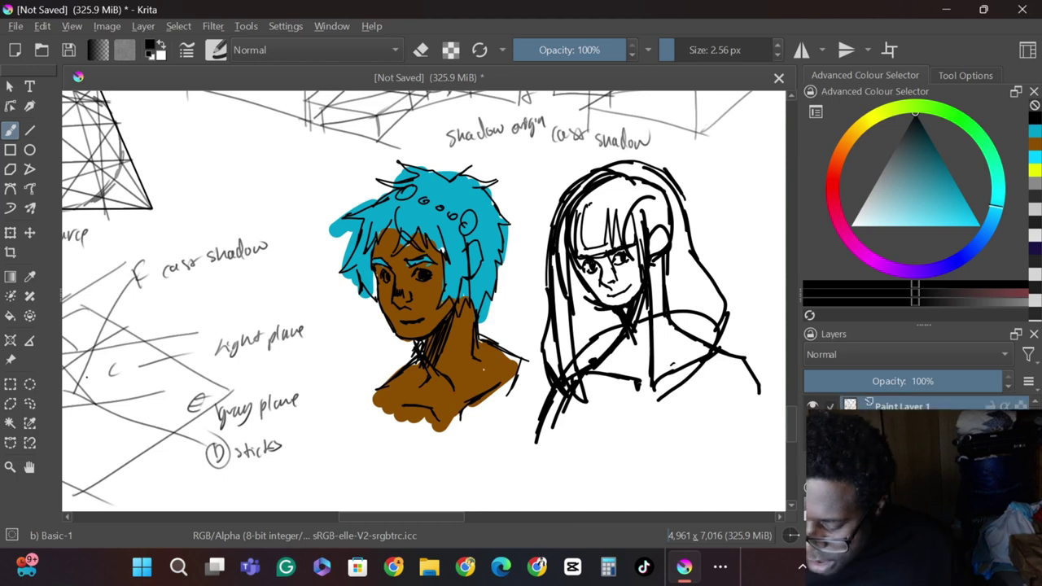
Fade the sketch layer to 43% opacity and select another layer for inking.
click(912, 428)
click(1029, 381)
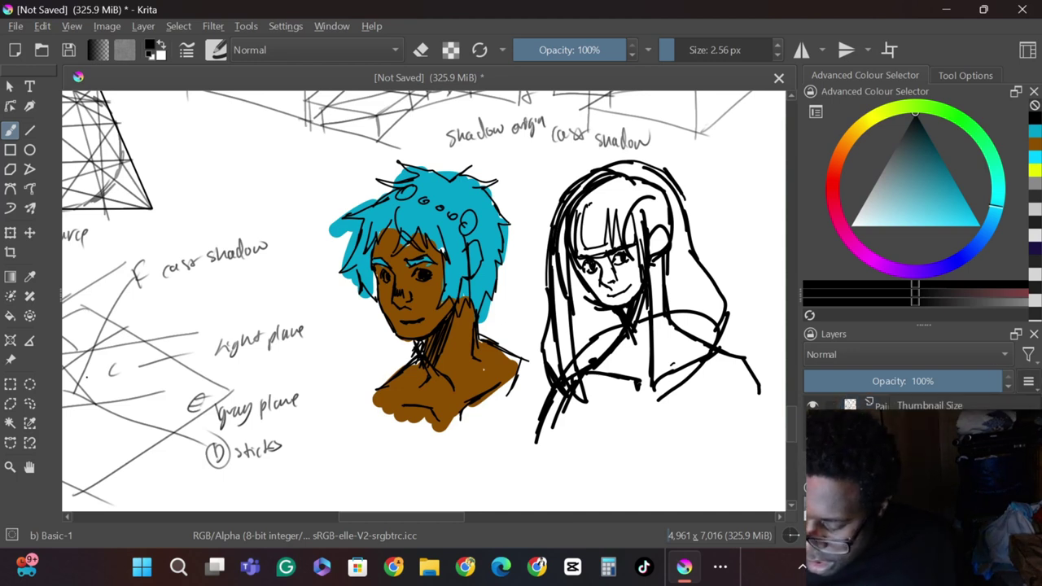
click(912, 448)
click(912, 468)
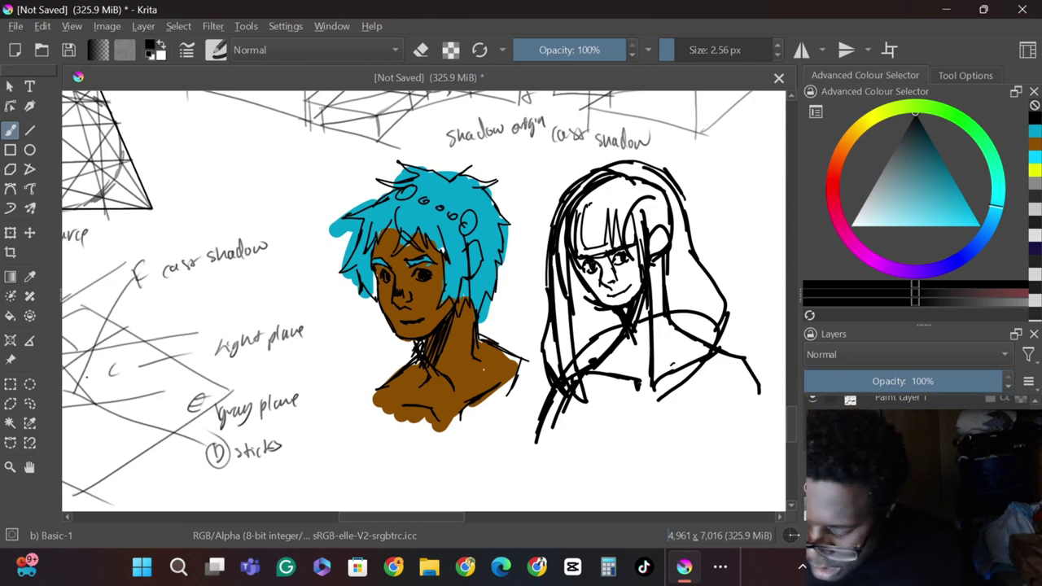
click(912, 417)
drag(903, 381, 898, 396)
click(900, 436)
Ink the outer contour and inner edges of the second character's long hair over the faded sketch.
mouse_move(554, 264)
mouse_down()
mouse_move(621, 166)
mouse_move(697, 258)
mouse_move(727, 343)
mouse_move(651, 403)
mouse_up()
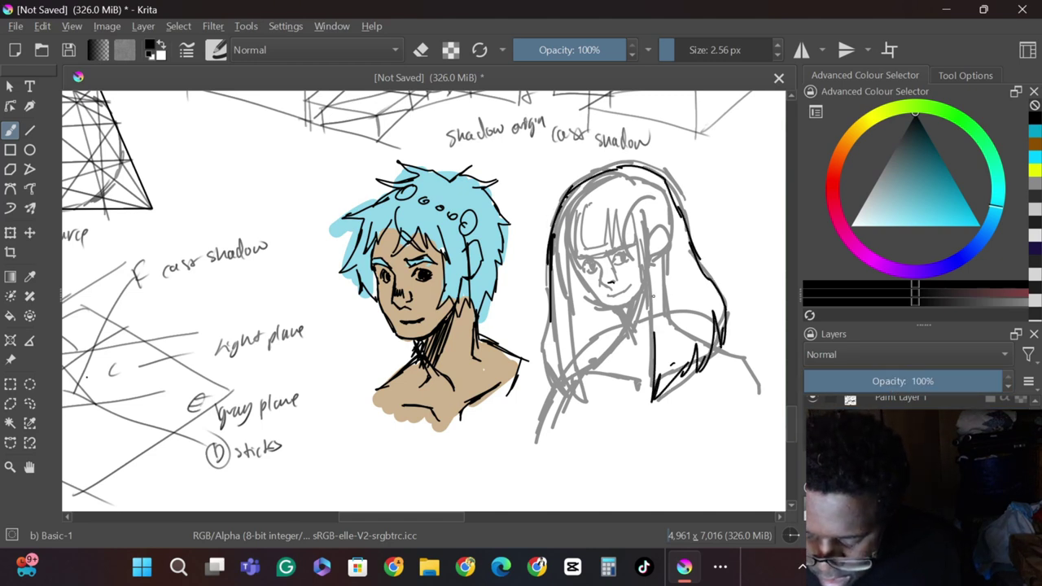
drag(627, 220, 651, 349)
drag(623, 223, 643, 269)
mouse_move(572, 215)
mouse_down()
mouse_move(572, 347)
mouse_move(587, 413)
mouse_up()
drag(585, 411, 547, 353)
drag(549, 379, 552, 294)
Ink the second character's brows, eyes, nose and mouth, and shade beneath the chin.
drag(573, 256, 592, 259)
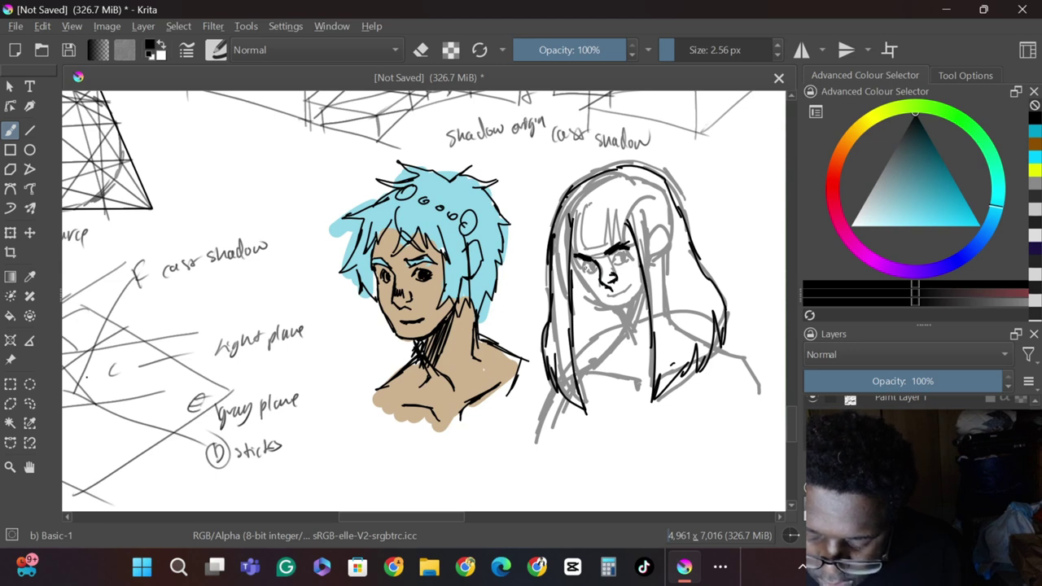
mouse_move(592, 263)
mouse_down()
mouse_move(585, 275)
mouse_move(625, 265)
mouse_up()
drag(609, 296, 616, 299)
mouse_move(644, 280)
mouse_down()
mouse_move(636, 298)
mouse_move(594, 298)
mouse_move(572, 272)
mouse_move(627, 329)
mouse_move(619, 308)
mouse_move(576, 389)
mouse_up()
drag(597, 339, 618, 324)
Ink jagged strands along the lower hair and the pointed fringe over the forehead.
drag(673, 365, 651, 405)
drag(653, 332, 650, 391)
drag(668, 351, 645, 399)
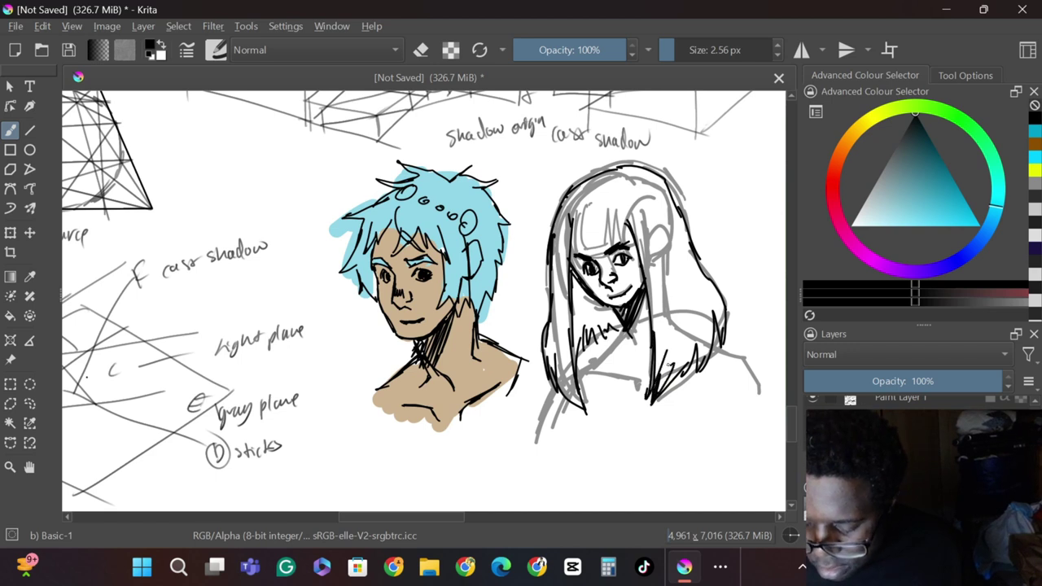
drag(666, 303, 676, 386)
mouse_move(692, 332)
mouse_down()
mouse_move(675, 376)
mouse_move(696, 345)
mouse_up()
drag(580, 202, 577, 249)
mouse_move(596, 204)
mouse_down()
mouse_move(586, 247)
mouse_move(616, 244)
mouse_up()
drag(634, 201, 631, 246)
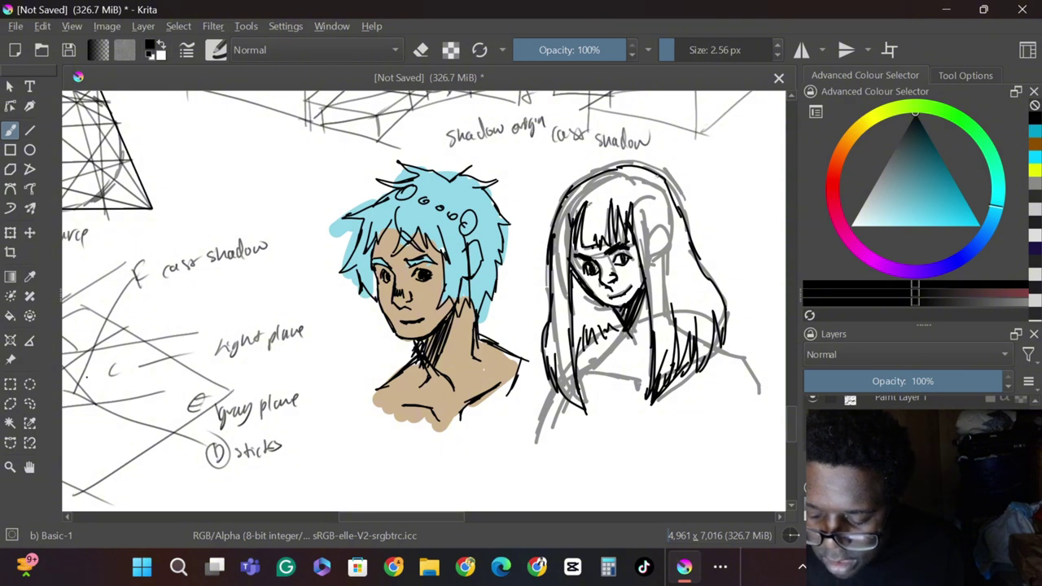
Thicken the hair contour around the crown and ink the shoulder and collarbone lines.
drag(614, 177, 671, 167)
drag(601, 169, 569, 197)
drag(669, 176, 688, 238)
drag(655, 174, 683, 209)
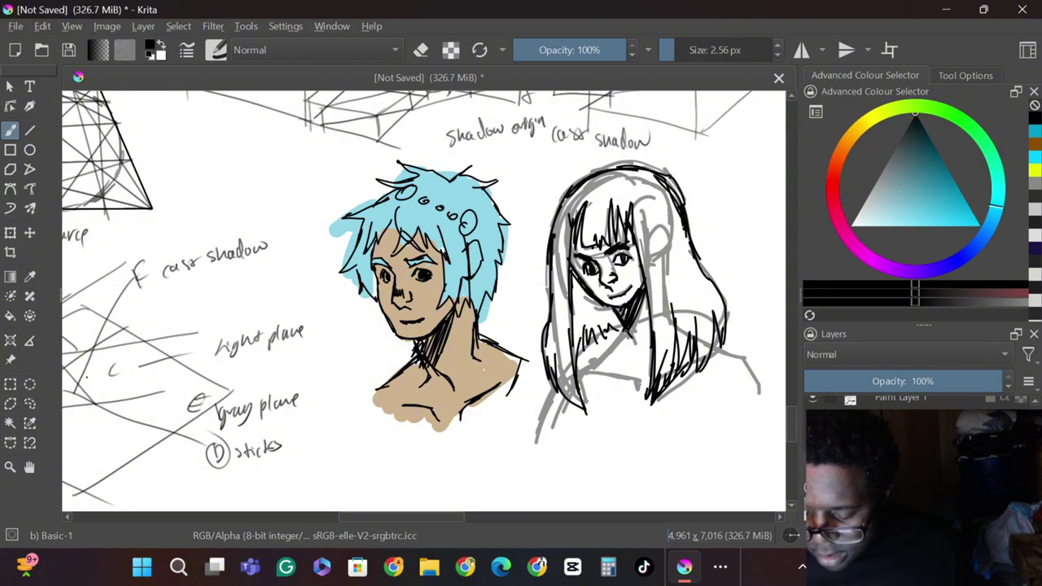
mouse_move(627, 330)
mouse_down()
mouse_move(578, 367)
mouse_move(533, 427)
mouse_up()
drag(547, 401, 531, 435)
drag(596, 374, 640, 390)
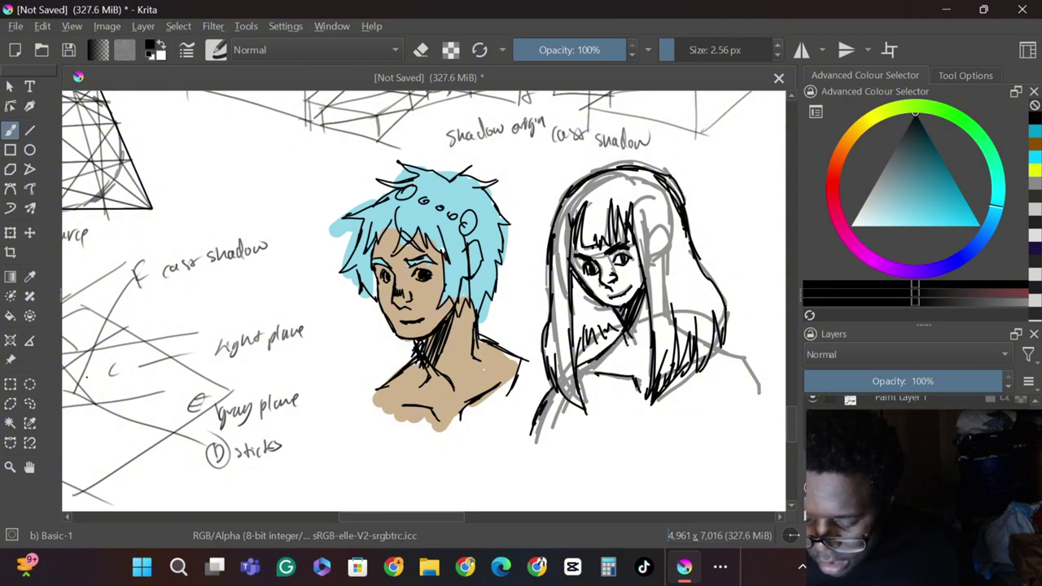
Hide the second character's ink layer and select the faded sketch layer.
click(812, 423)
click(812, 424)
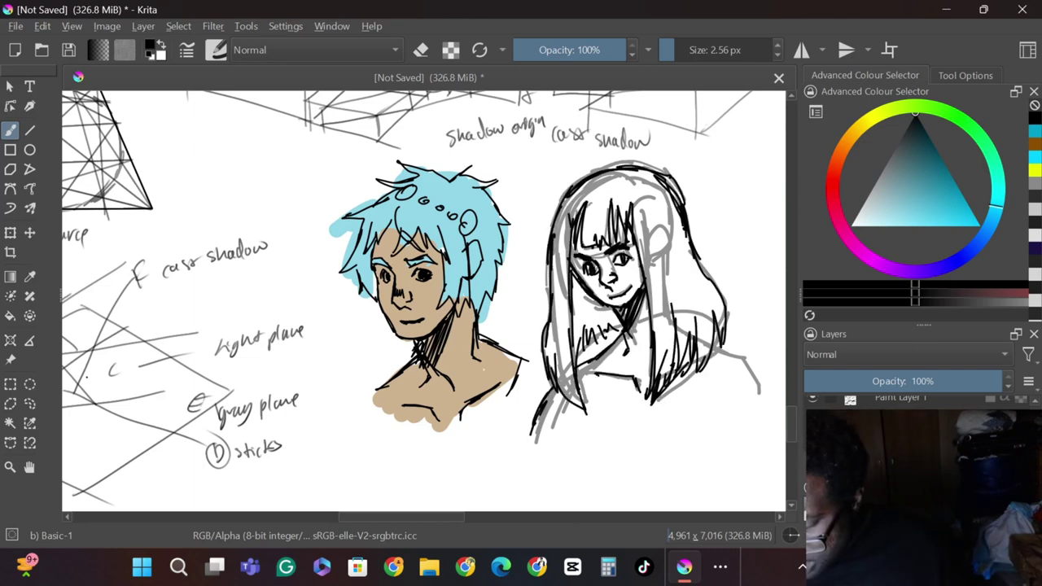
click(813, 423)
click(904, 422)
click(813, 422)
click(813, 422)
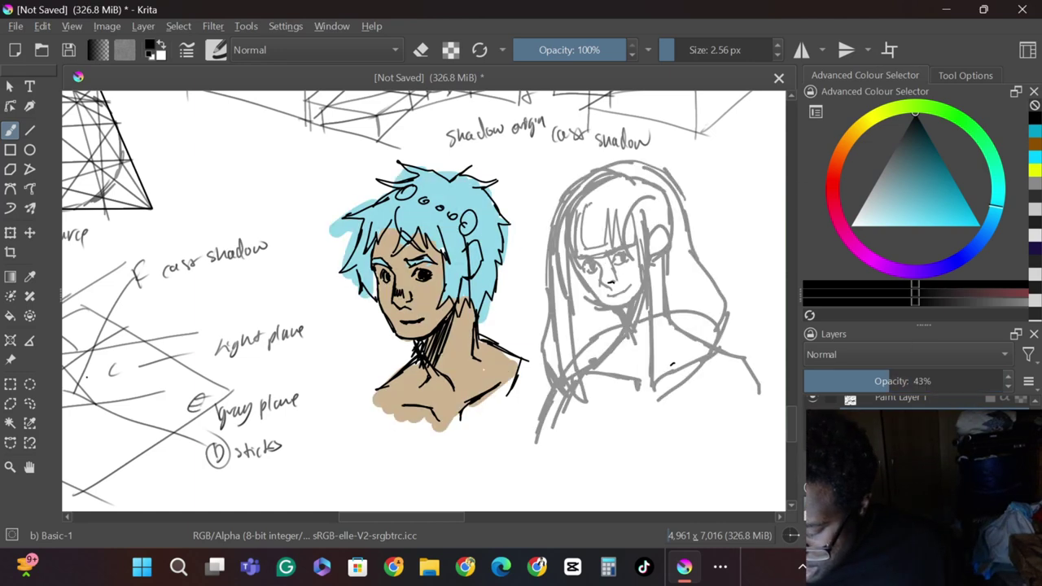
Try a fainter opacity on the sketch layer and return it to 100%.
drag(936, 384, 1009, 393)
drag(906, 424, 847, 424)
drag(952, 386, 838, 389)
click(896, 444)
click(896, 421)
click(891, 402)
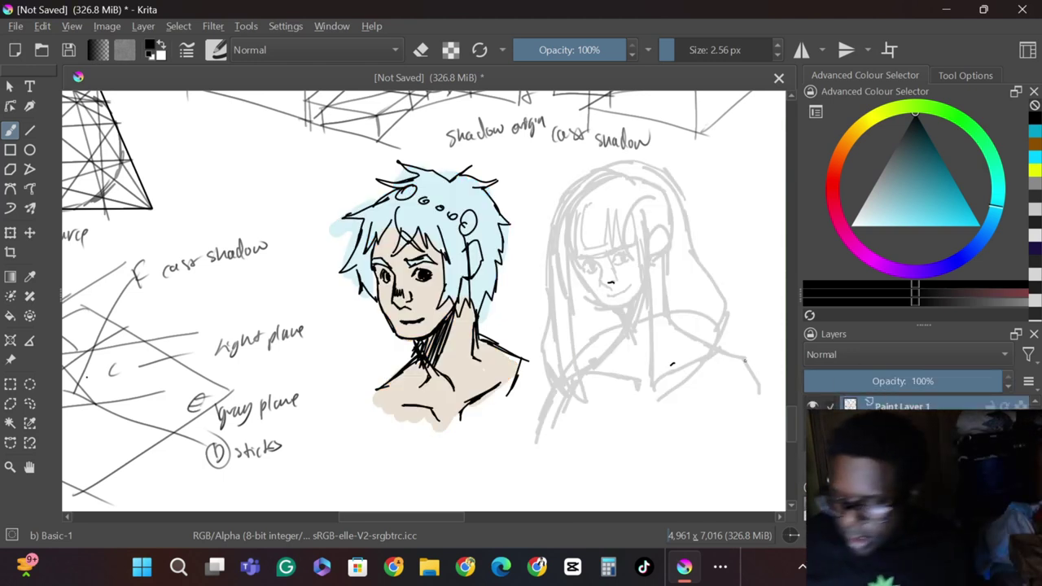
click(877, 424)
drag(883, 383, 1003, 379)
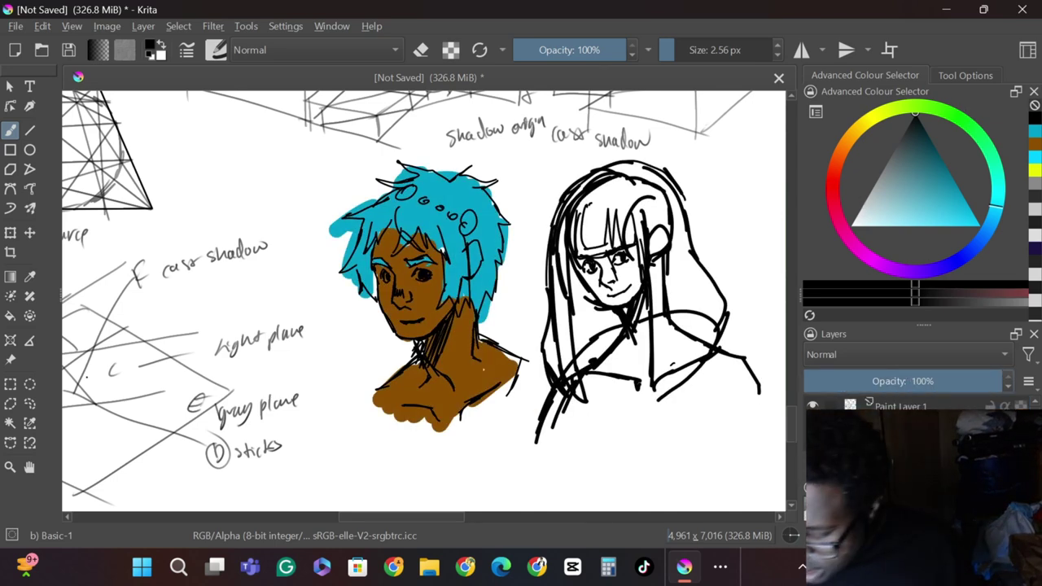
Switch to the Eraser Circle brush at 190.65 px and erase the whole sketch of the second character.
scroll(912, 456, down, 2)
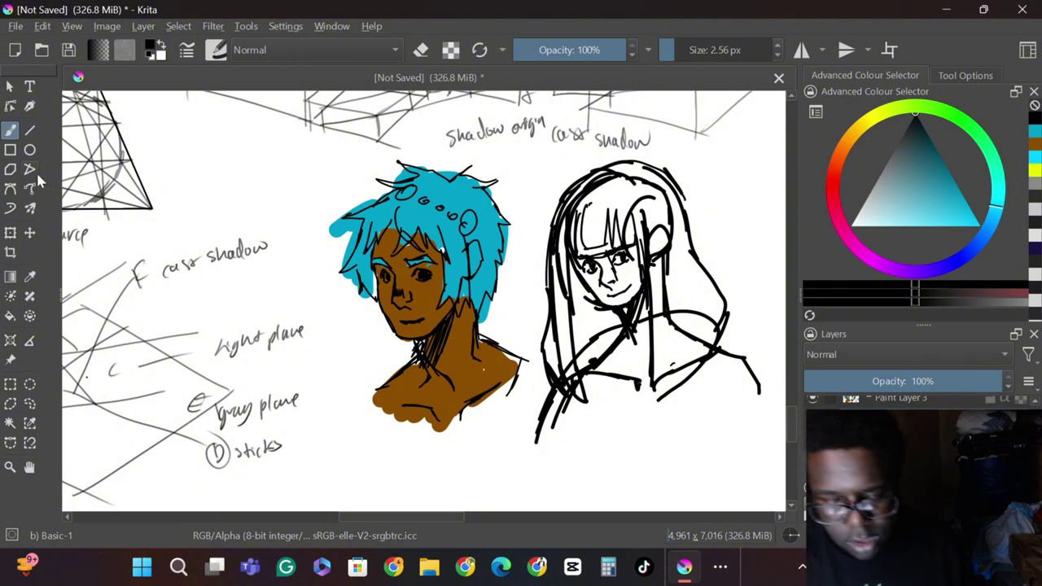
key(F6)
click(236, 116)
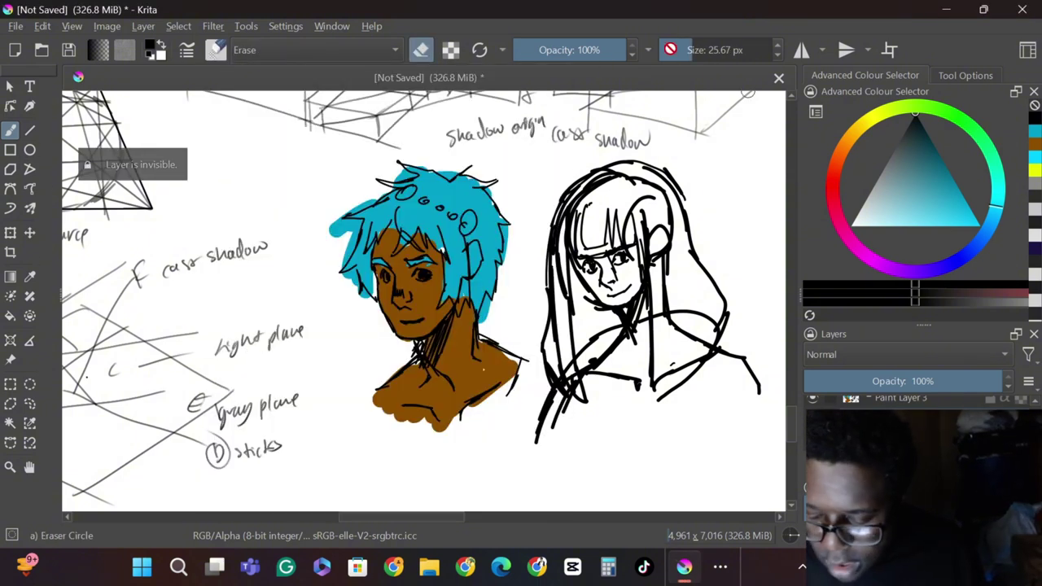
mouse_move(572, 298)
mouse_down()
mouse_move(582, 210)
mouse_move(588, 354)
mouse_move(645, 304)
mouse_up()
click(724, 49)
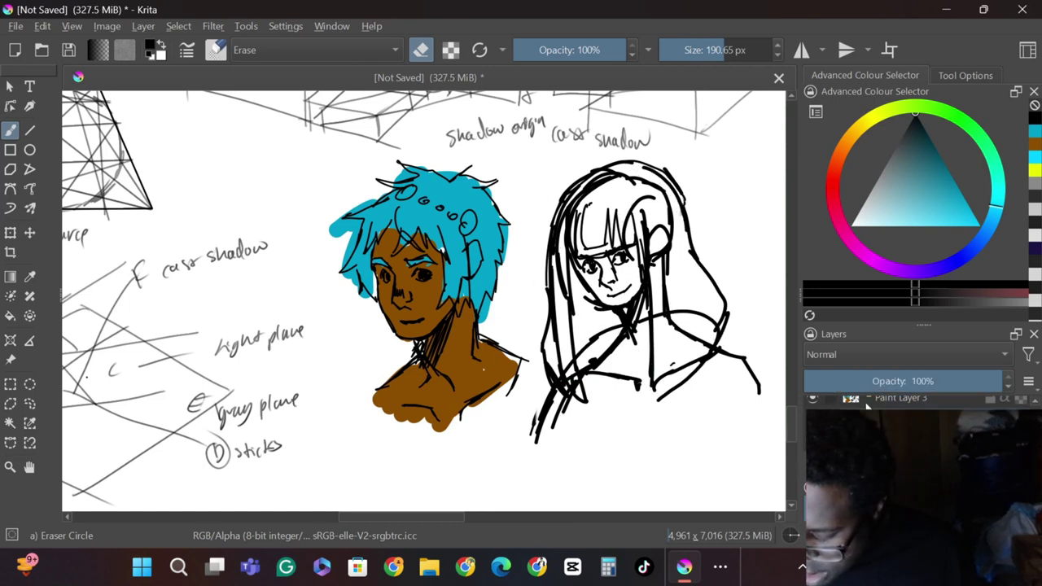
mouse_move(619, 212)
mouse_down()
mouse_move(540, 426)
mouse_move(744, 388)
mouse_move(654, 200)
mouse_move(564, 411)
mouse_move(758, 383)
mouse_move(565, 416)
mouse_move(696, 414)
mouse_up()
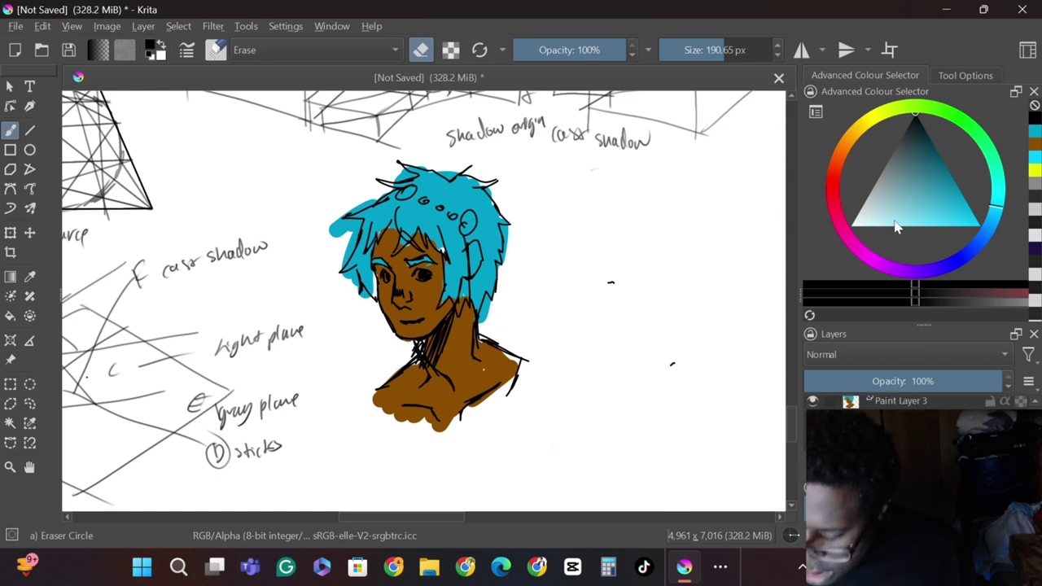
Switch to the Basic-1 brush at 2.56 px and sketch a circle with a crossed side oval for a new head.
drag(711, 56, 661, 65)
click(215, 50)
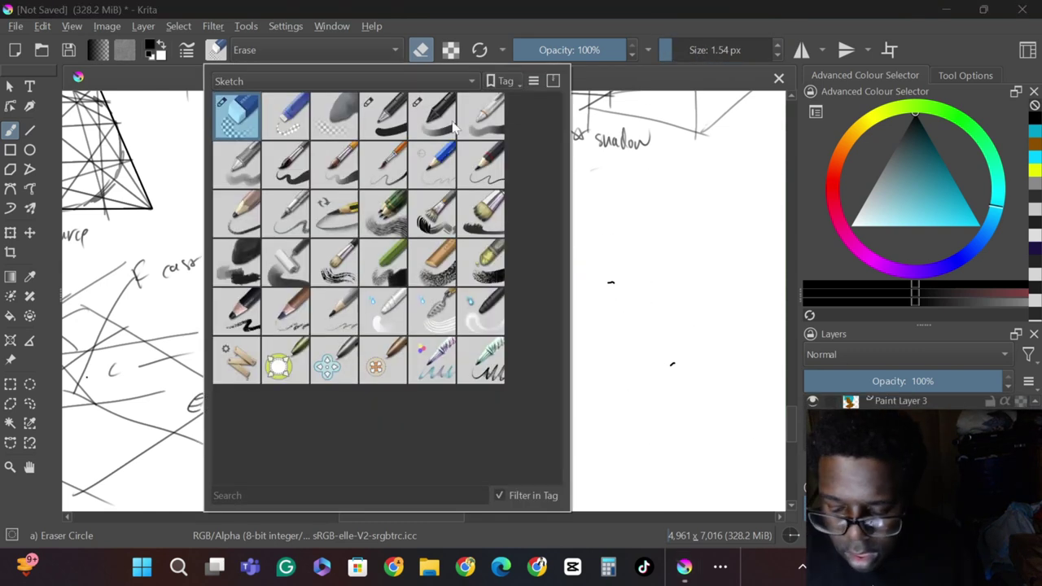
click(383, 116)
mouse_move(603, 188)
mouse_down()
mouse_move(637, 187)
mouse_move(560, 286)
mouse_move(607, 298)
mouse_up()
drag(647, 186, 680, 289)
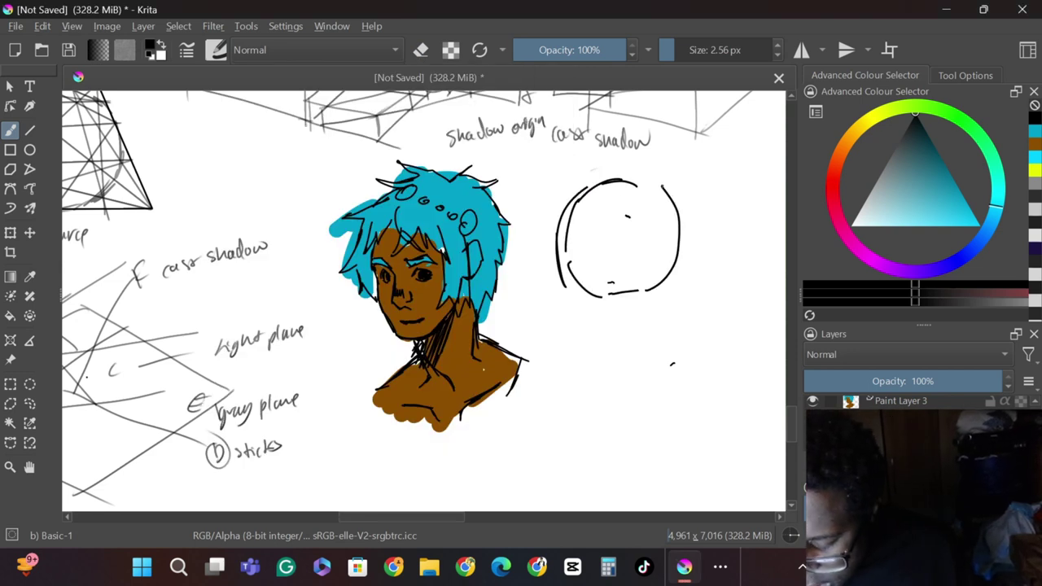
drag(569, 231, 581, 280)
mouse_move(586, 295)
mouse_down()
mouse_move(628, 284)
mouse_move(658, 298)
mouse_up()
mouse_move(662, 208)
mouse_down()
mouse_move(635, 279)
mouse_move(652, 277)
mouse_move(683, 237)
mouse_up()
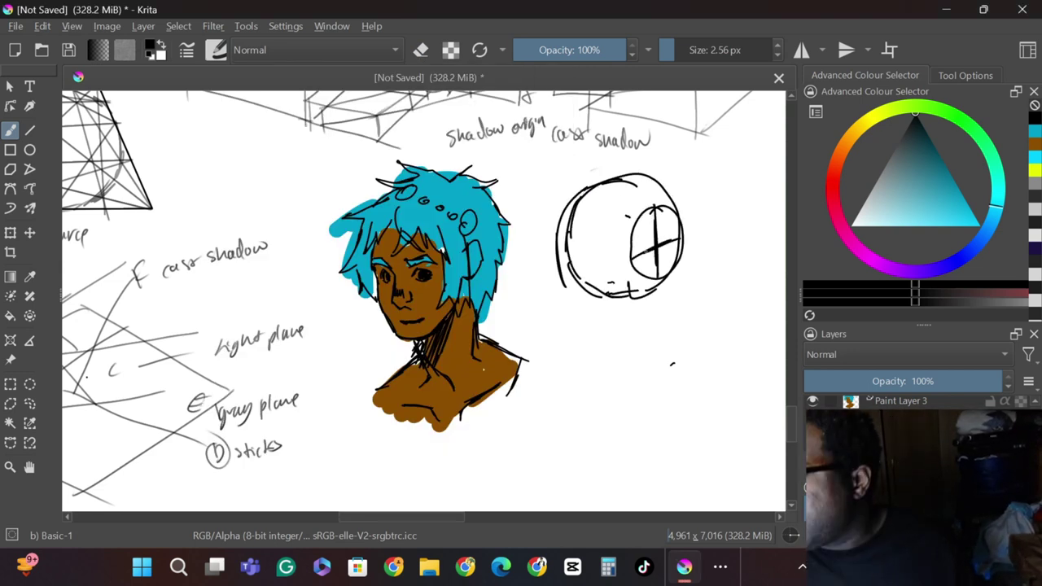
Add the vertical face centre line, curved brow guide, ear and tapering jaw to the head construction.
mouse_move(615, 184)
mouse_down()
mouse_move(602, 210)
mouse_move(597, 359)
mouse_up()
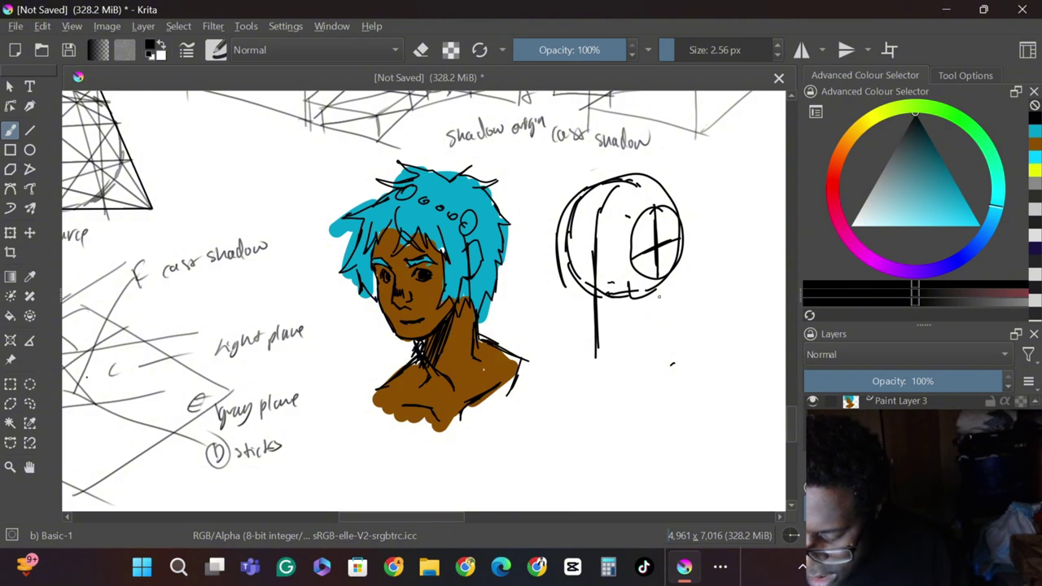
mouse_move(681, 241)
mouse_down()
mouse_move(665, 266)
mouse_move(652, 316)
mouse_up()
mouse_move(658, 277)
mouse_down()
mouse_move(627, 337)
mouse_move(580, 340)
mouse_move(632, 341)
mouse_move(557, 260)
mouse_move(609, 174)
mouse_move(680, 214)
mouse_up()
drag(601, 181, 641, 177)
mouse_move(655, 246)
mouse_down()
mouse_move(632, 224)
mouse_move(567, 219)
mouse_up()
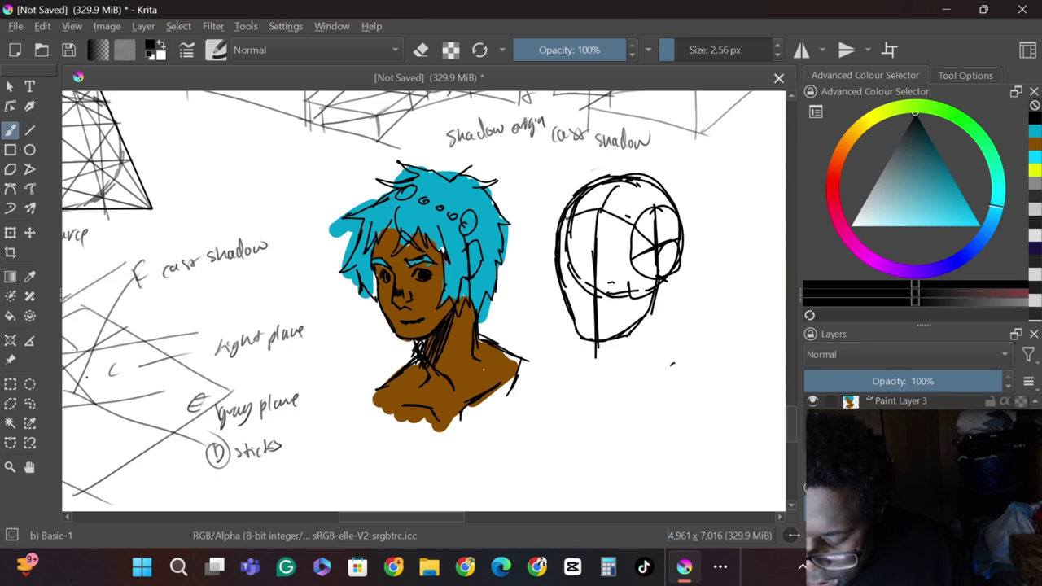
mouse_move(657, 277)
mouse_down()
mouse_move(627, 329)
mouse_move(579, 333)
mouse_move(569, 314)
mouse_move(621, 329)
mouse_up()
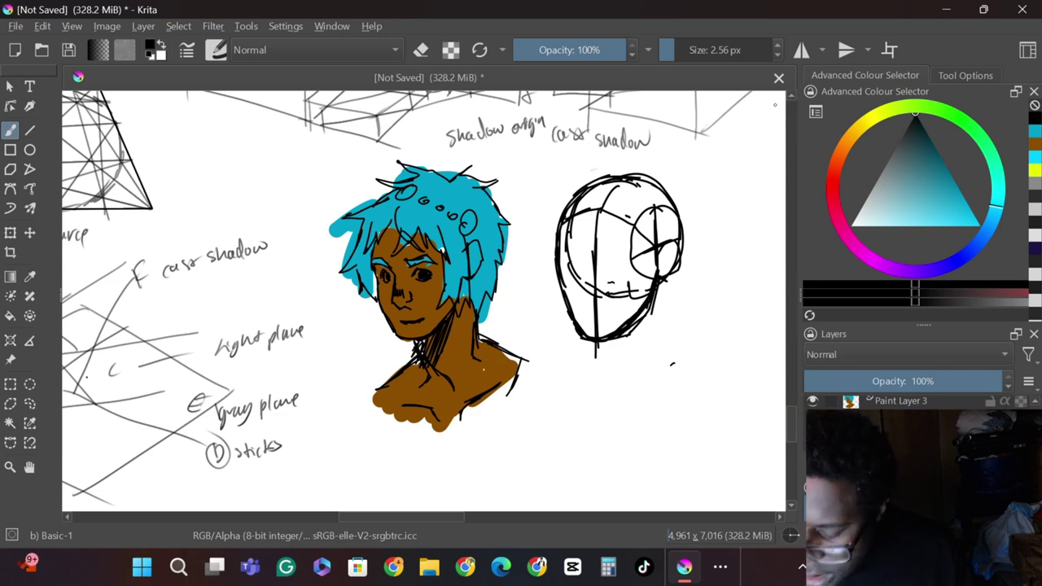
Erase the excess strokes along the near jaw and redraw the jaw line.
key(e)
drag(651, 305, 619, 336)
key(e)
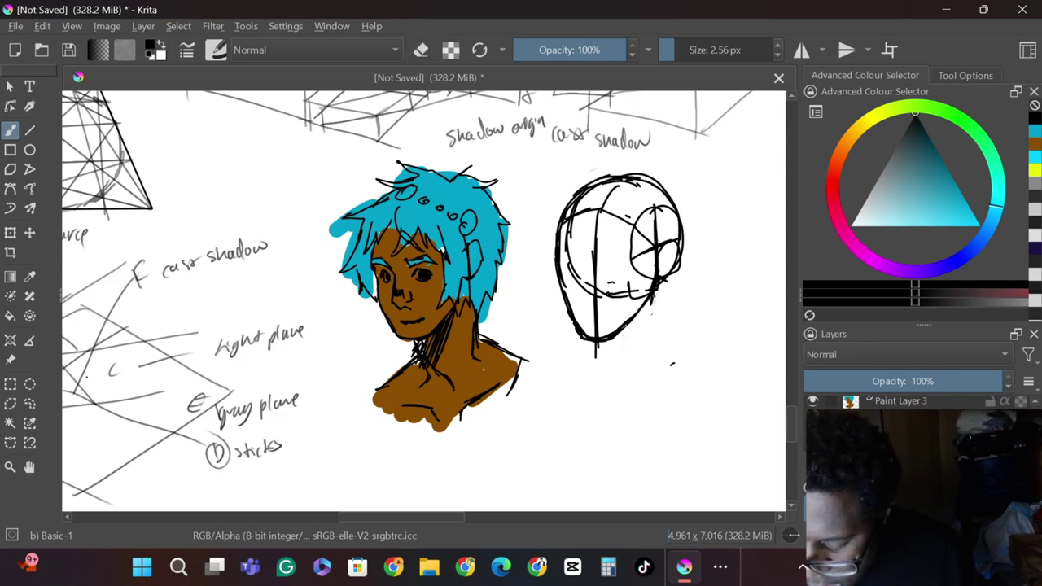
drag(654, 295, 632, 322)
Sketch the neck, shoulders and chest outline below the head, and hatch a shadow under the jaw.
drag(669, 275, 662, 324)
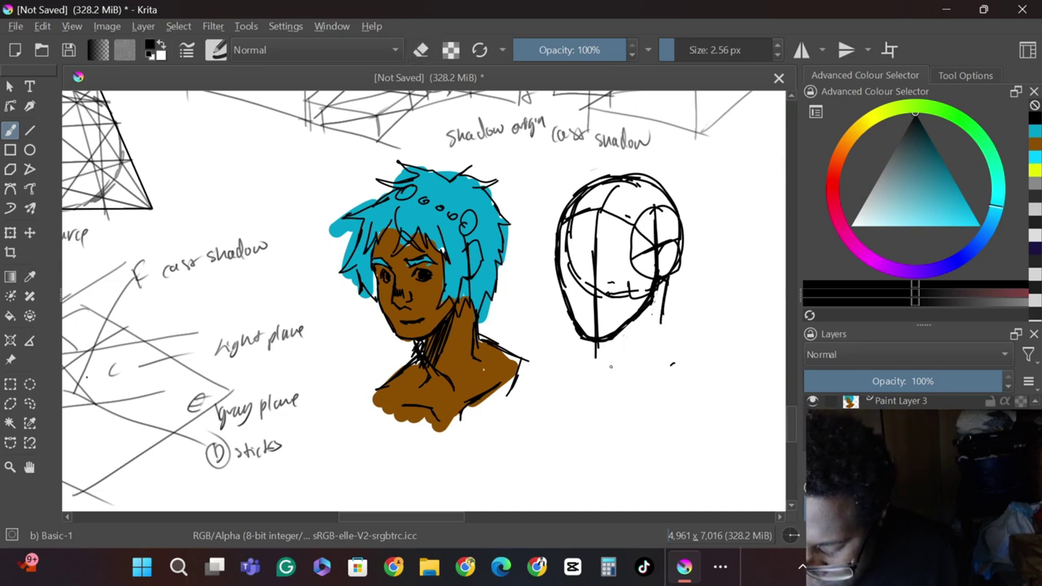
drag(606, 342, 617, 366)
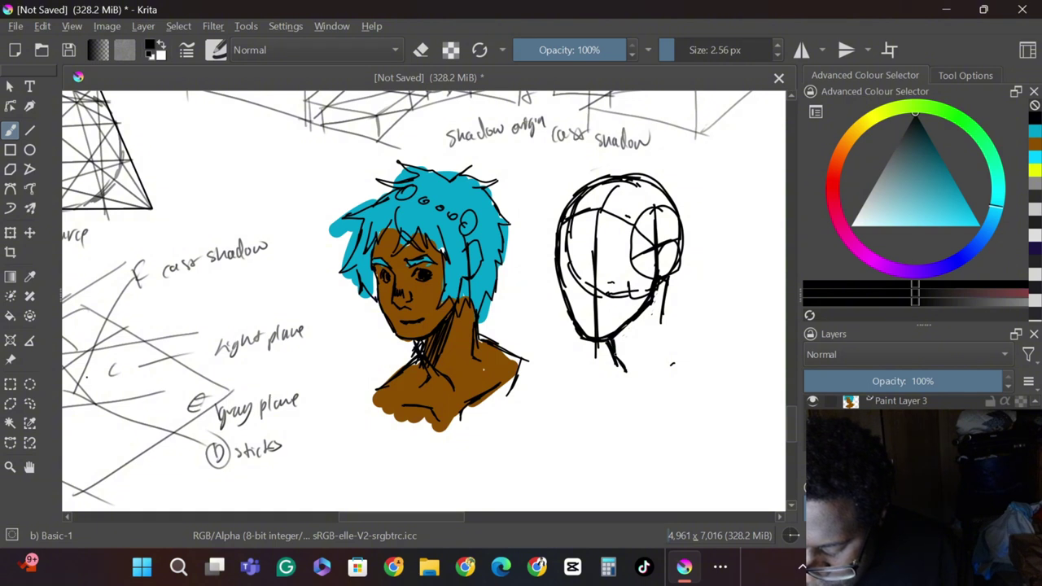
drag(661, 325, 660, 348)
mouse_move(607, 344)
mouse_down()
mouse_move(613, 370)
mouse_move(568, 401)
mouse_move(625, 422)
mouse_up()
mouse_move(645, 412)
mouse_down()
mouse_move(645, 421)
mouse_move(683, 394)
mouse_up()
mouse_move(663, 333)
mouse_down()
mouse_move(674, 358)
mouse_move(729, 380)
mouse_move(668, 402)
mouse_up()
drag(651, 307, 619, 360)
drag(636, 323, 615, 355)
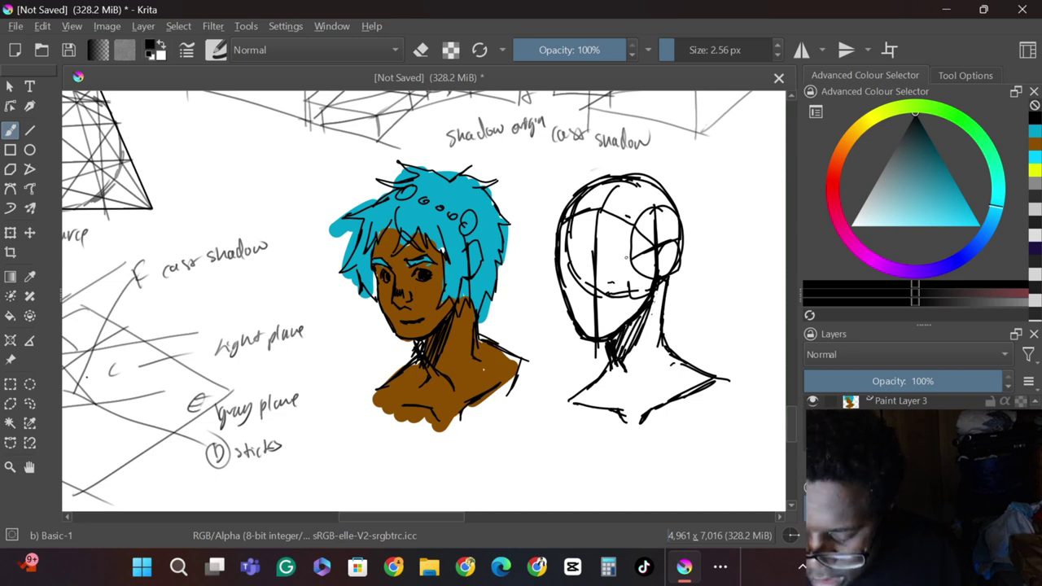
Sketch the eyebrows, nose, mouth and both eyes with dark pupils on the second head's construction.
mouse_move(631, 255)
mouse_down()
mouse_move(559, 259)
mouse_move(632, 257)
mouse_move(564, 271)
mouse_move(560, 232)
mouse_move(590, 282)
mouse_up()
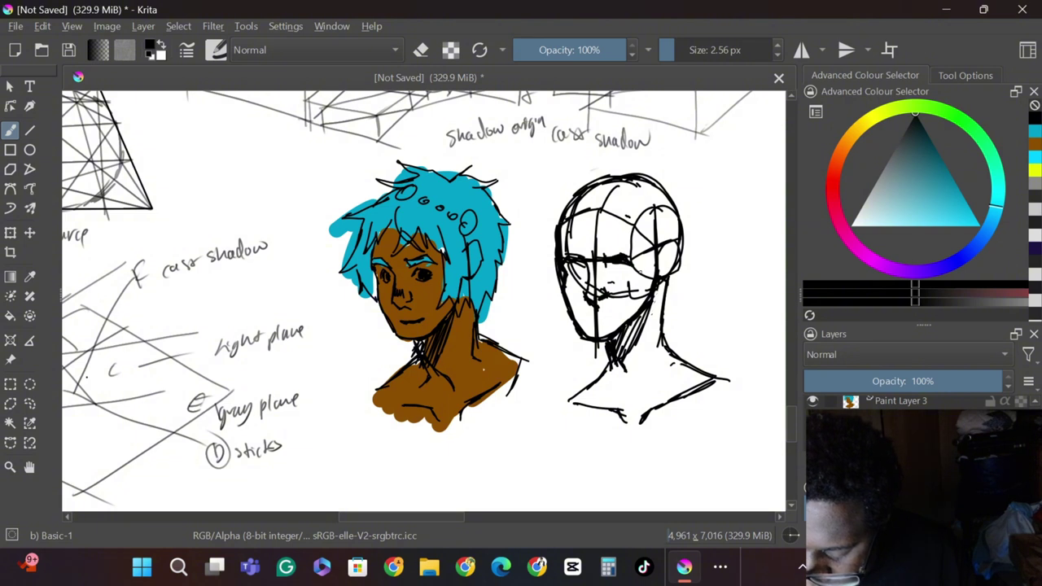
mouse_move(654, 272)
mouse_down()
mouse_move(650, 286)
mouse_move(655, 255)
mouse_move(626, 331)
mouse_move(614, 316)
mouse_up()
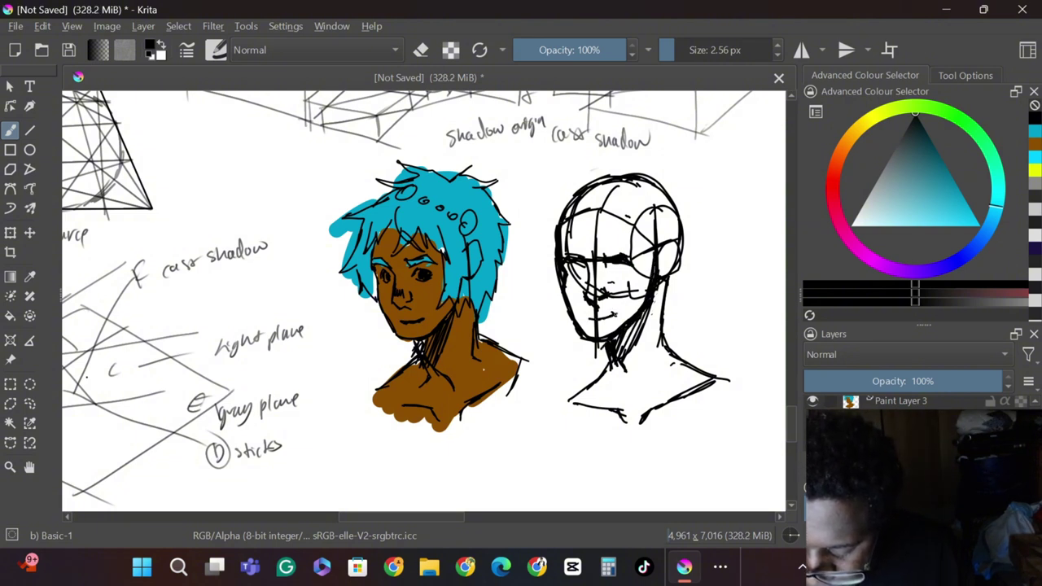
mouse_move(613, 269)
mouse_down()
mouse_move(631, 267)
mouse_move(632, 281)
mouse_up()
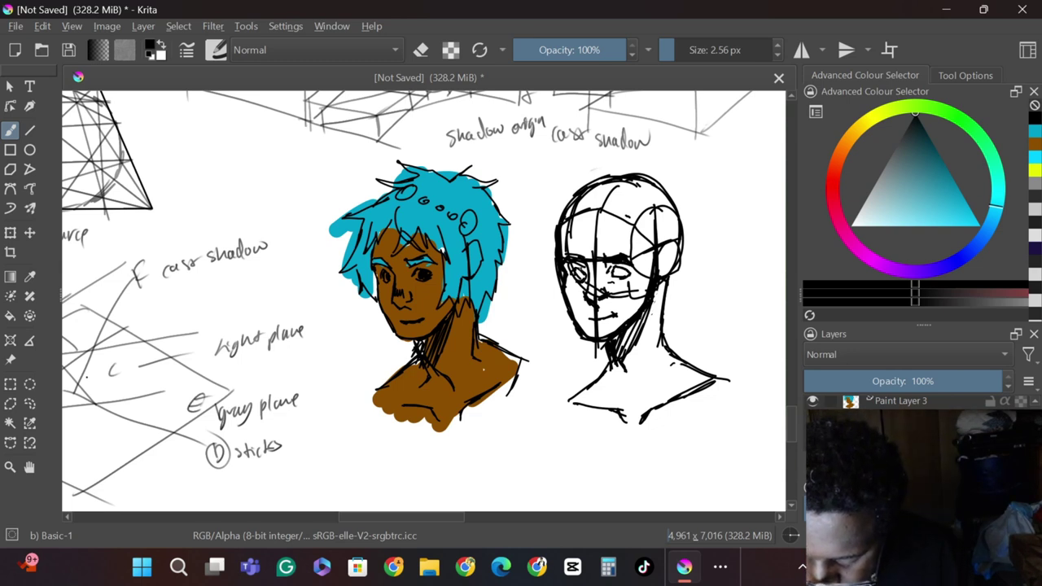
drag(624, 274, 625, 271)
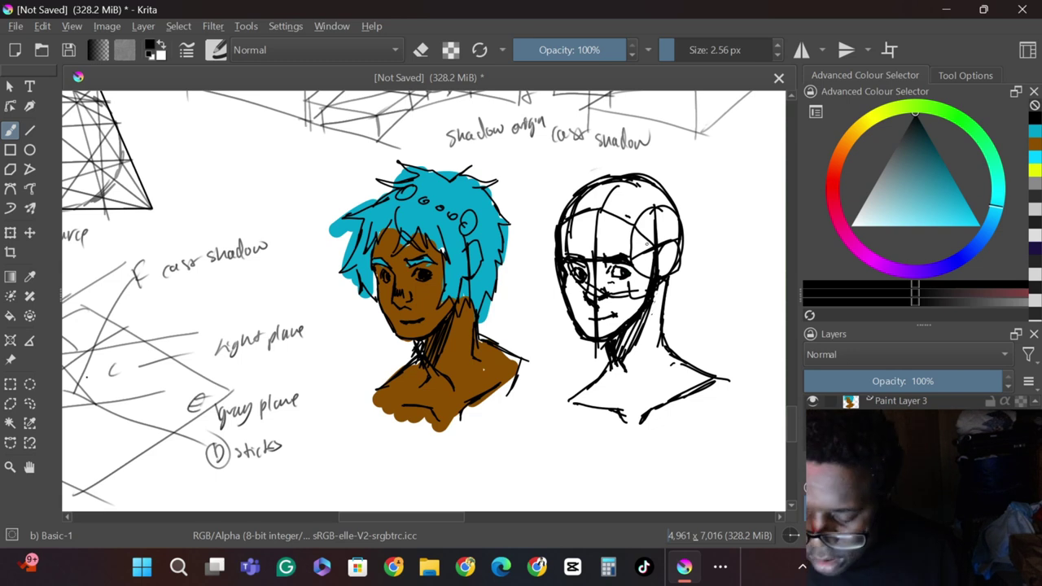
drag(653, 240, 649, 273)
key(ctrl+z)
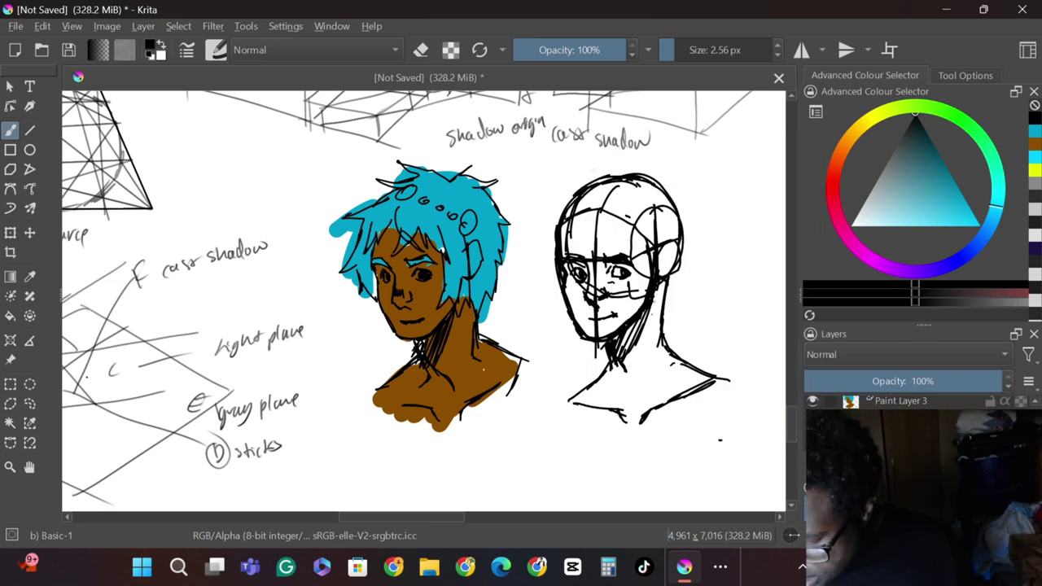
Lower the construction sketch layer's opacity to 30% and ink the near eyebrow on Paint Layer 3.
drag(920, 381, 863, 383)
click(902, 403)
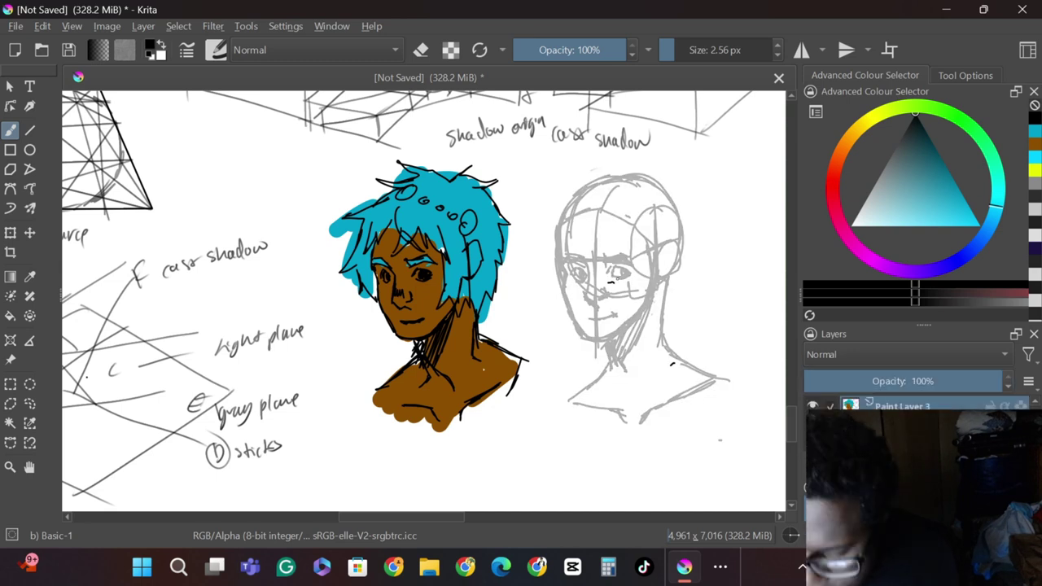
drag(602, 254, 633, 262)
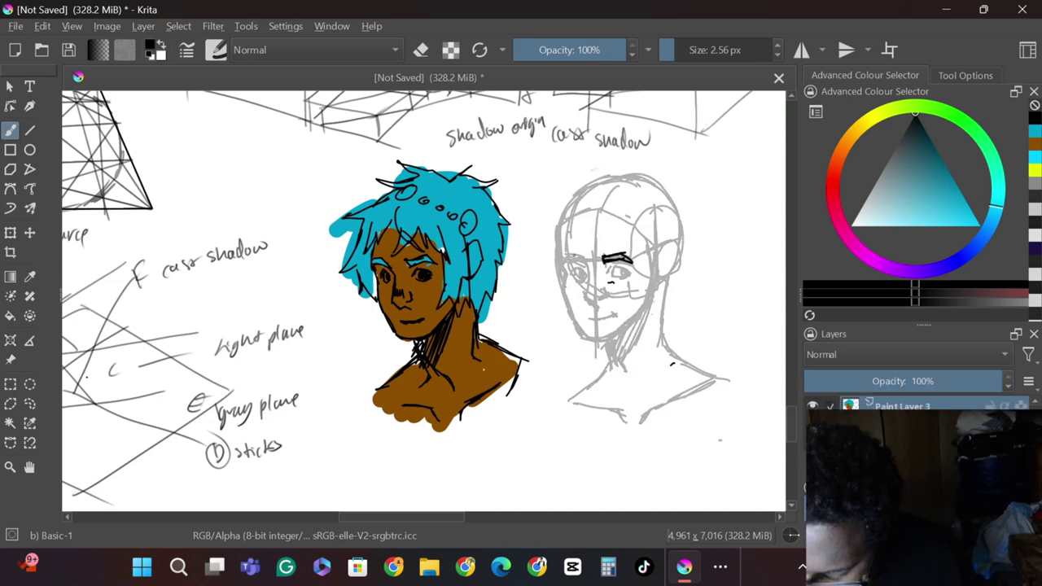
Ink the far eyebrow, near eye, skull outline, jaw, ear and front neck line over the faded sketch.
mouse_move(565, 256)
mouse_down()
mouse_move(583, 258)
mouse_move(557, 230)
mouse_move(573, 202)
mouse_move(659, 176)
mouse_up()
mouse_move(681, 254)
mouse_down()
mouse_move(676, 209)
mouse_move(611, 181)
mouse_up()
mouse_move(658, 277)
mouse_down()
mouse_move(652, 304)
mouse_move(616, 336)
mouse_move(564, 305)
mouse_up()
mouse_move(564, 264)
mouse_down()
mouse_move(575, 317)
mouse_move(627, 379)
mouse_move(570, 402)
mouse_up()
drag(658, 280, 676, 244)
mouse_move(651, 280)
mouse_down()
mouse_move(653, 250)
mouse_move(637, 228)
mouse_up()
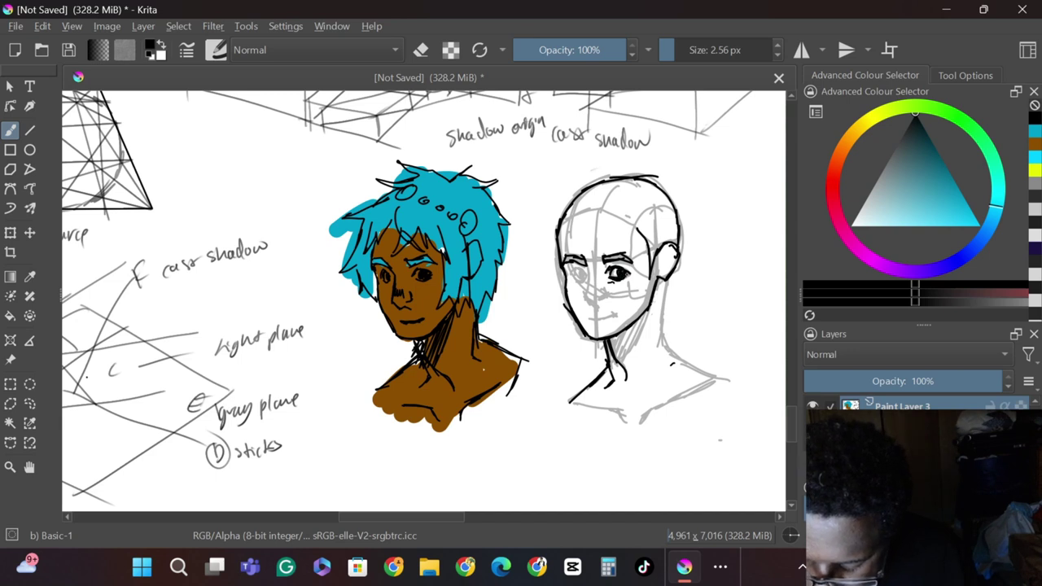
Ink the far eye, nose and slightly smiling mouth on the second face.
drag(569, 275, 586, 272)
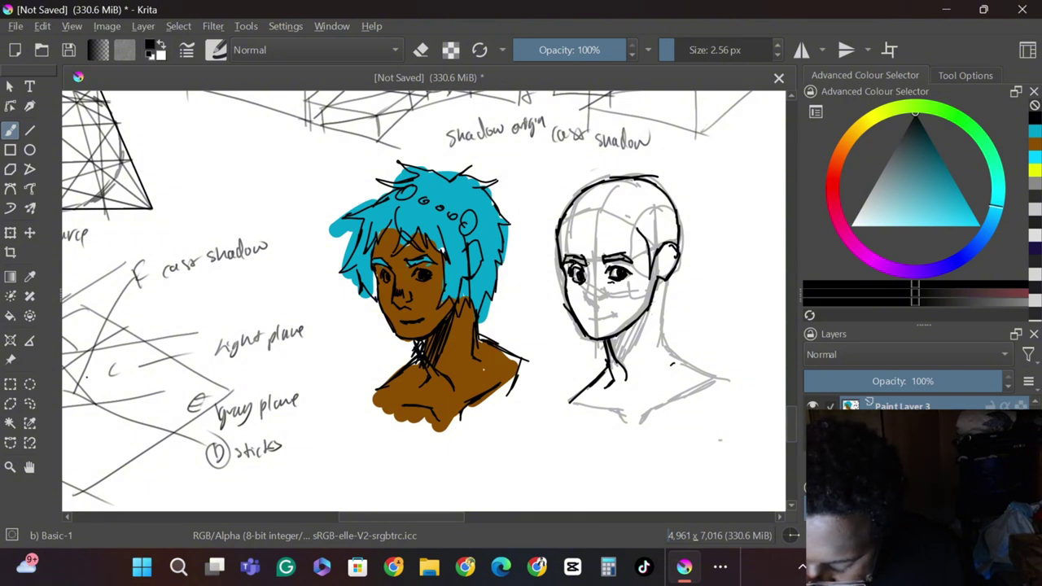
drag(588, 299, 598, 307)
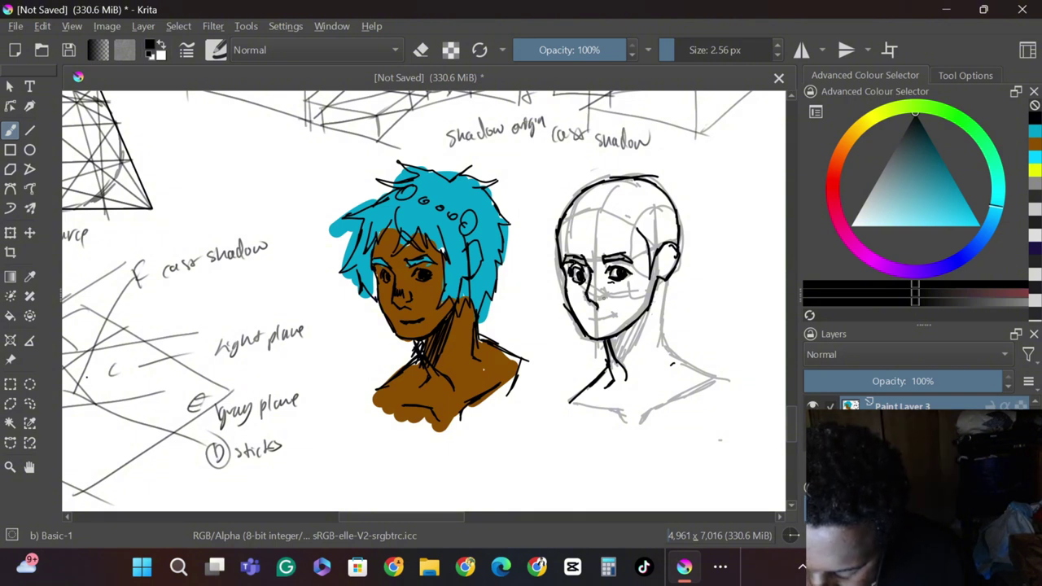
key(ctrl+z)
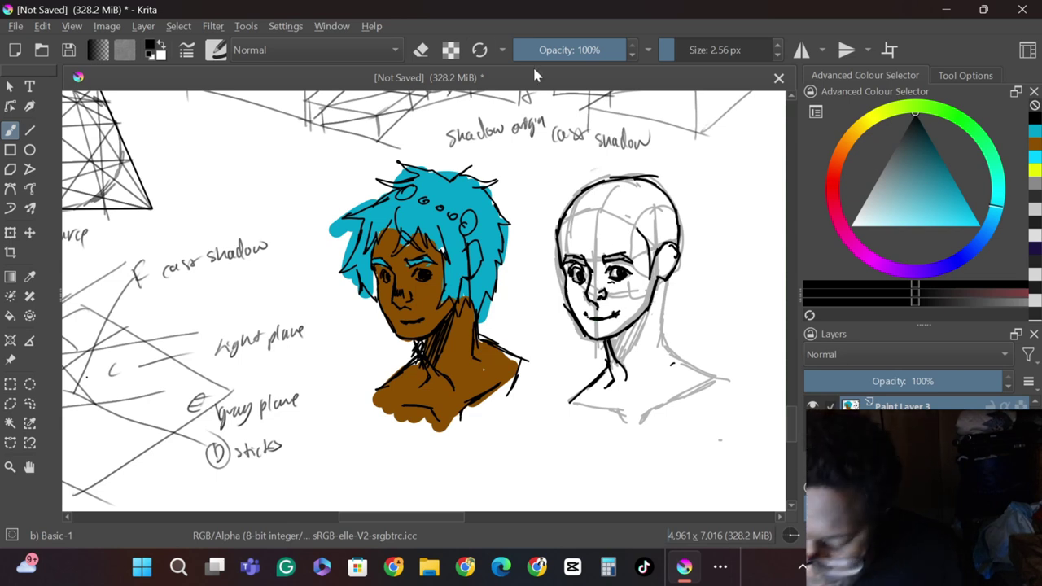
key(e)
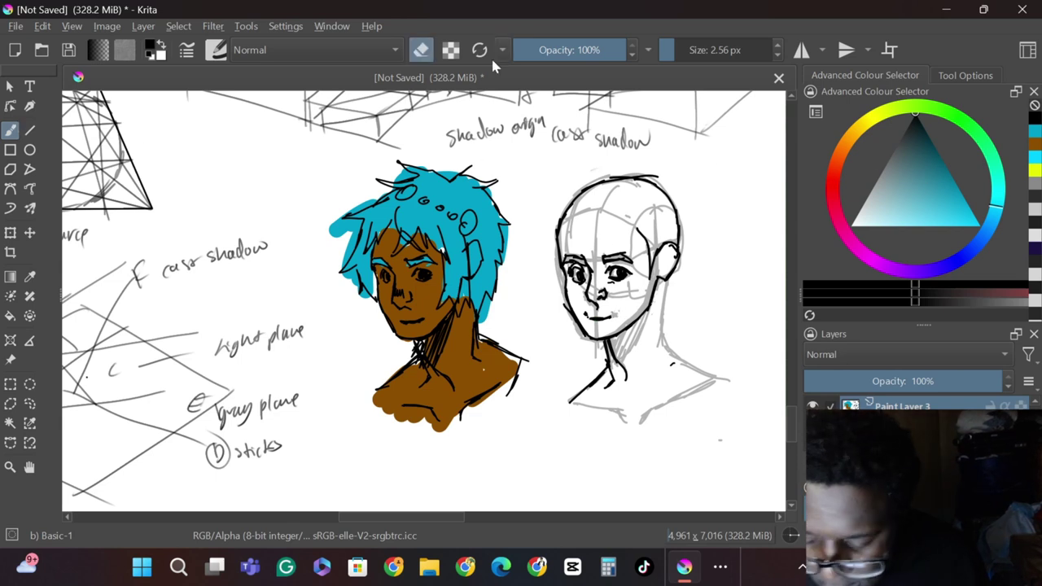
click(430, 50)
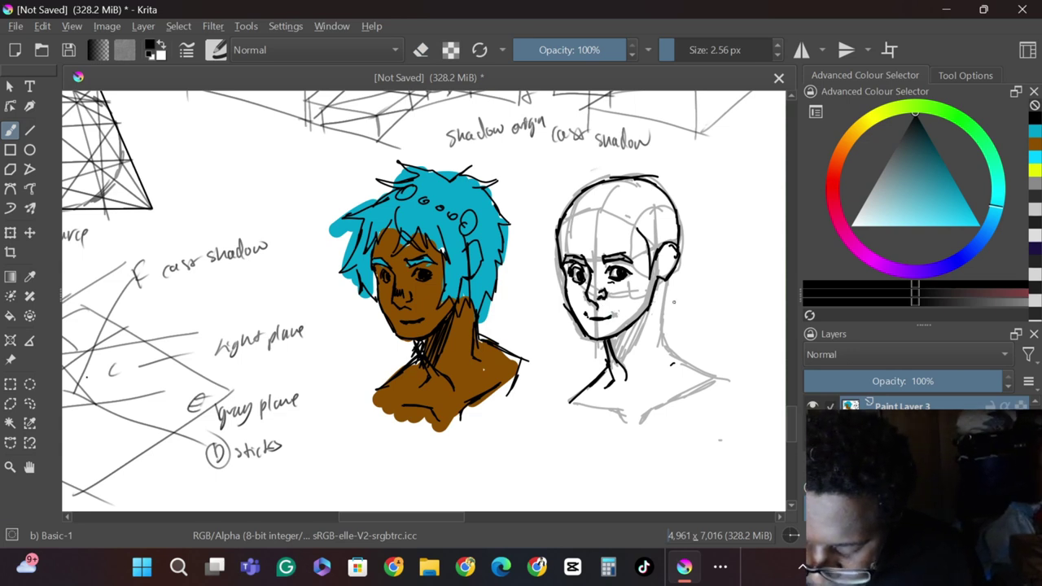
Ink the back of the neck, the shoulder and chest lines, and hatch the shadow under the jaw.
mouse_move(662, 280)
mouse_down()
mouse_move(664, 335)
mouse_move(679, 362)
mouse_move(713, 380)
mouse_up()
drag(571, 403, 626, 425)
drag(678, 398, 640, 424)
drag(650, 311, 614, 355)
drag(649, 308, 639, 325)
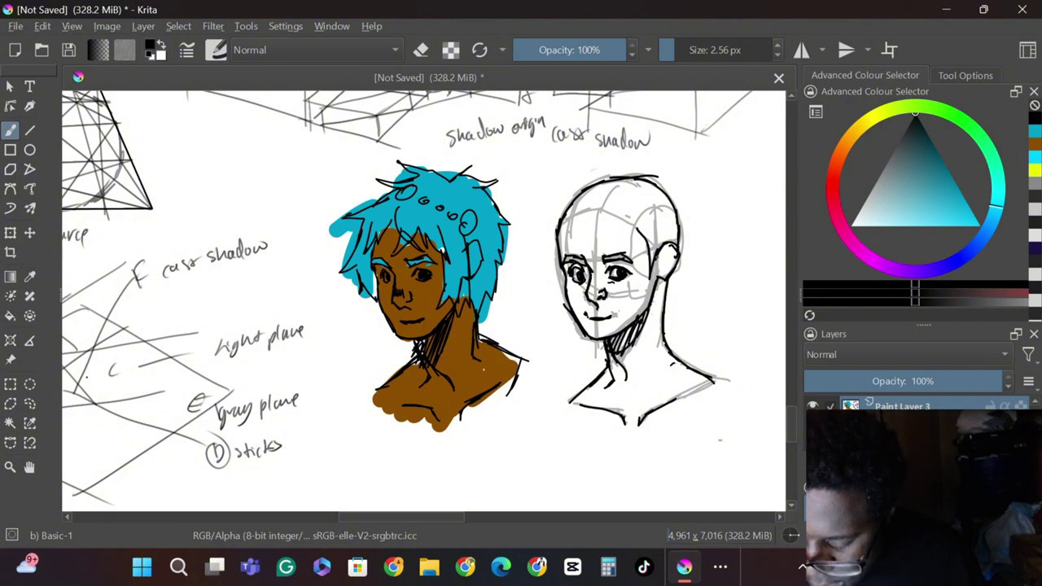
drag(656, 280, 644, 311)
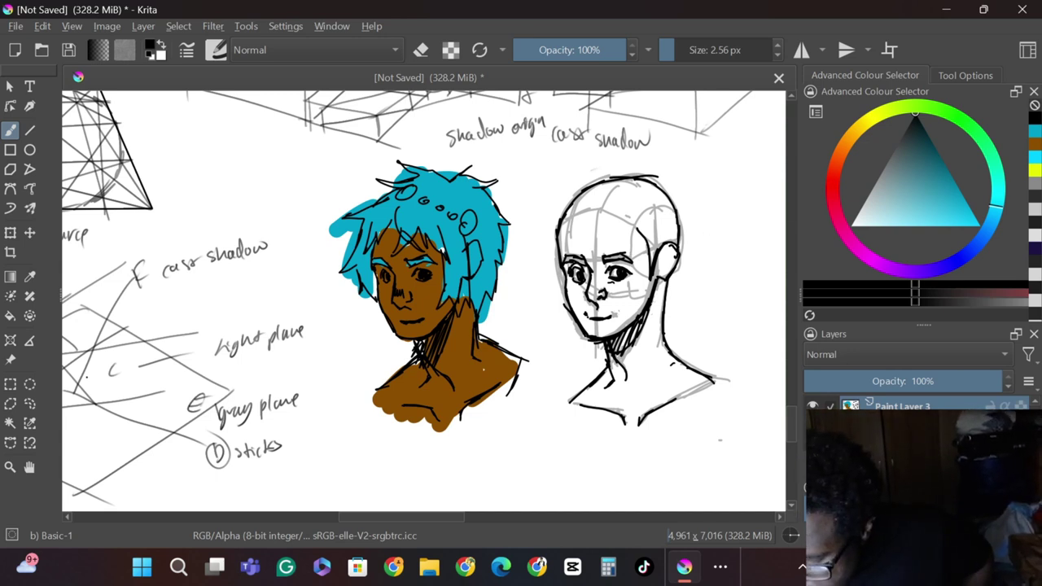
Add a new paint layer and draw a jagged fringe with long pointed strands down the near side of the face.
click(814, 473)
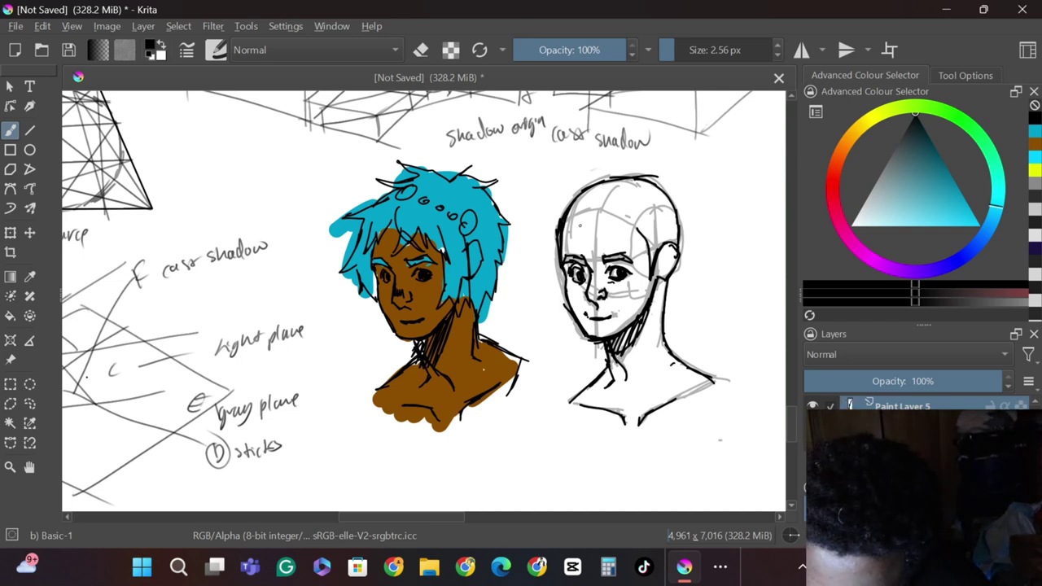
drag(600, 225, 588, 244)
mouse_move(609, 225)
mouse_down()
mouse_move(604, 246)
mouse_move(644, 291)
mouse_move(635, 352)
mouse_up()
mouse_move(639, 287)
mouse_down()
mouse_move(629, 366)
mouse_move(641, 404)
mouse_up()
drag(636, 337, 634, 389)
mouse_move(640, 344)
mouse_down()
mouse_move(629, 370)
mouse_move(634, 417)
mouse_up()
drag(664, 324, 658, 381)
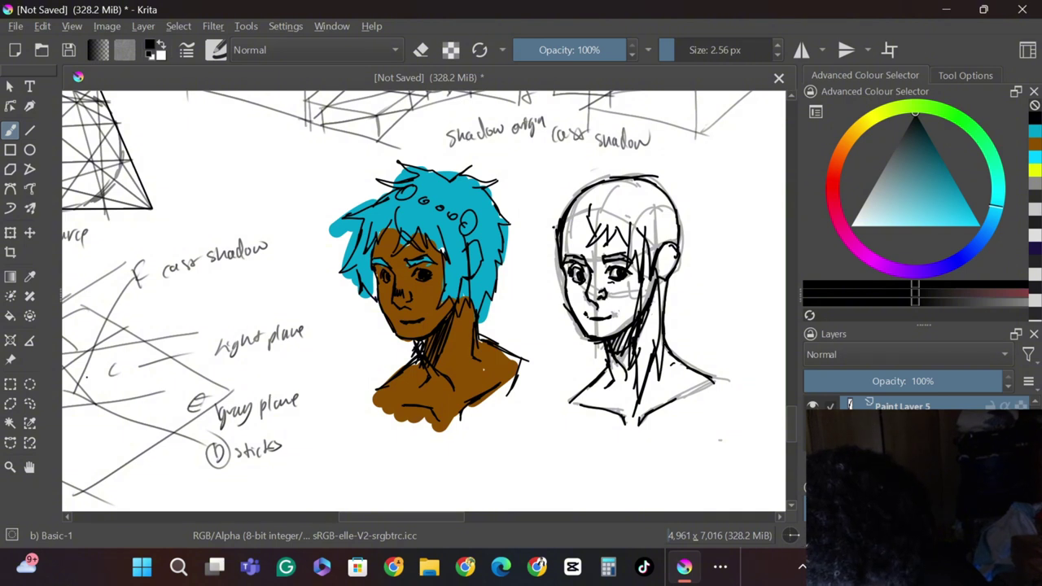
Draw the outer hair outline with spiky tufts over the crown and long locks down both sides of the head.
drag(550, 226, 546, 338)
drag(551, 278, 548, 342)
mouse_move(552, 340)
mouse_down()
mouse_move(566, 387)
mouse_move(570, 371)
mouse_up()
mouse_move(545, 317)
mouse_down()
mouse_move(542, 340)
mouse_move(544, 259)
mouse_move(561, 188)
mouse_up()
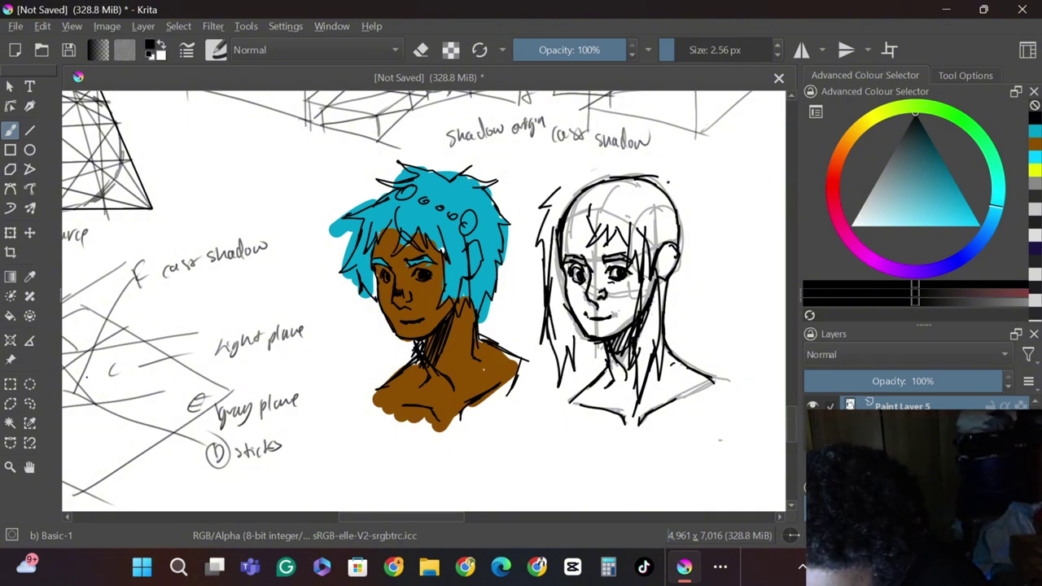
mouse_move(670, 181)
mouse_down()
mouse_move(583, 154)
mouse_move(544, 187)
mouse_move(689, 176)
mouse_move(710, 203)
mouse_move(684, 339)
mouse_up()
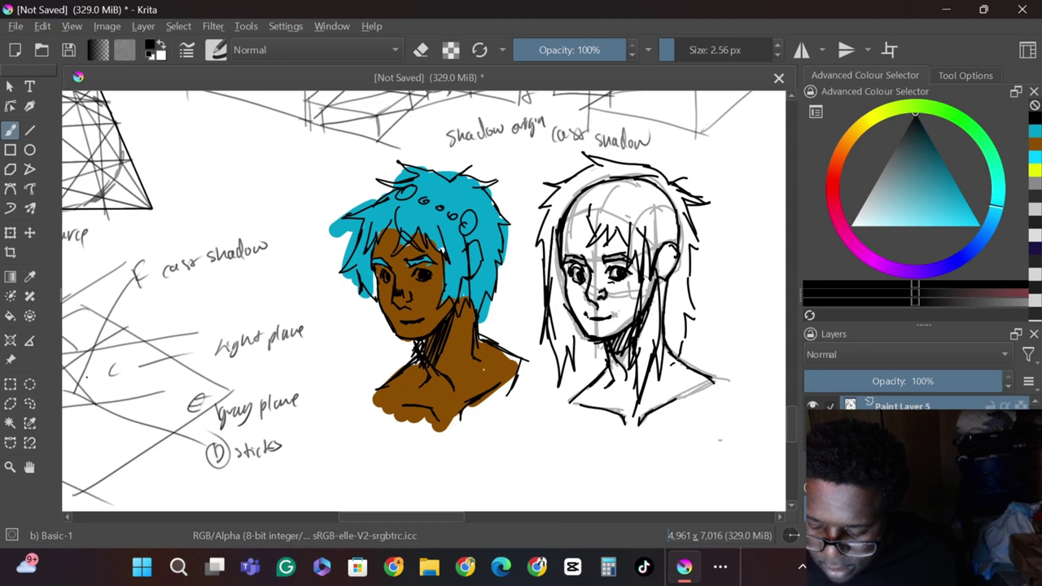
drag(574, 348, 603, 377)
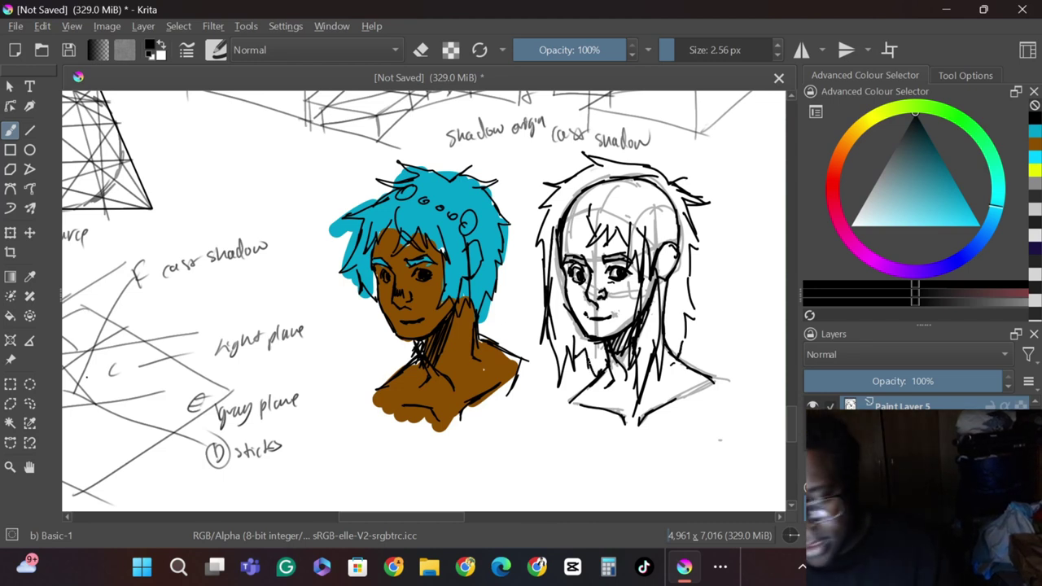
key(ctrl+z)
key(ctrl+z)
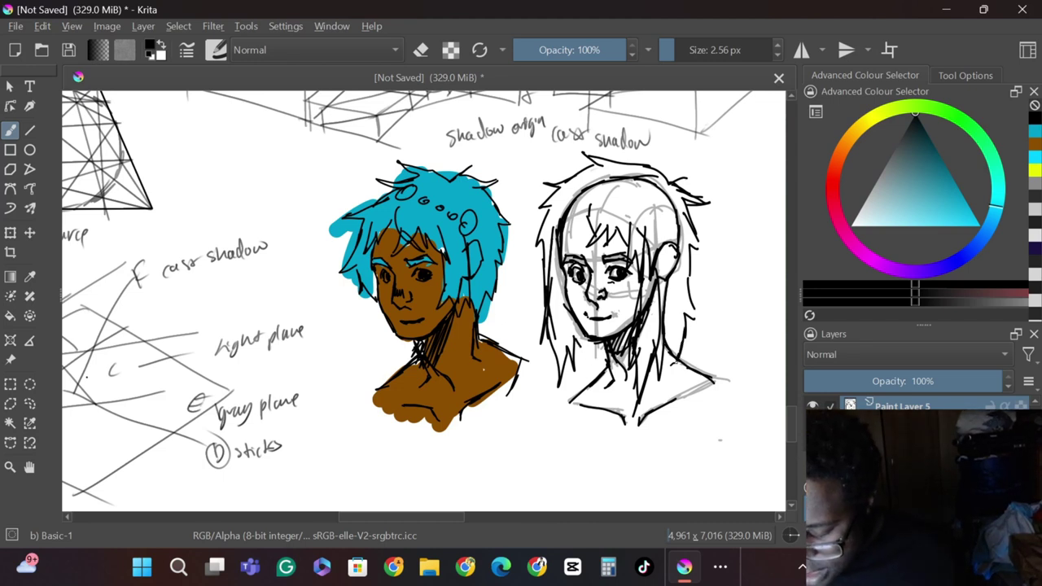
Add inner strands beside the face and ear, jagged tips below the far jaw, and thicken the outer hair edges.
mouse_move(585, 207)
mouse_down()
mouse_move(563, 243)
mouse_move(556, 307)
mouse_move(568, 296)
mouse_move(580, 338)
mouse_up()
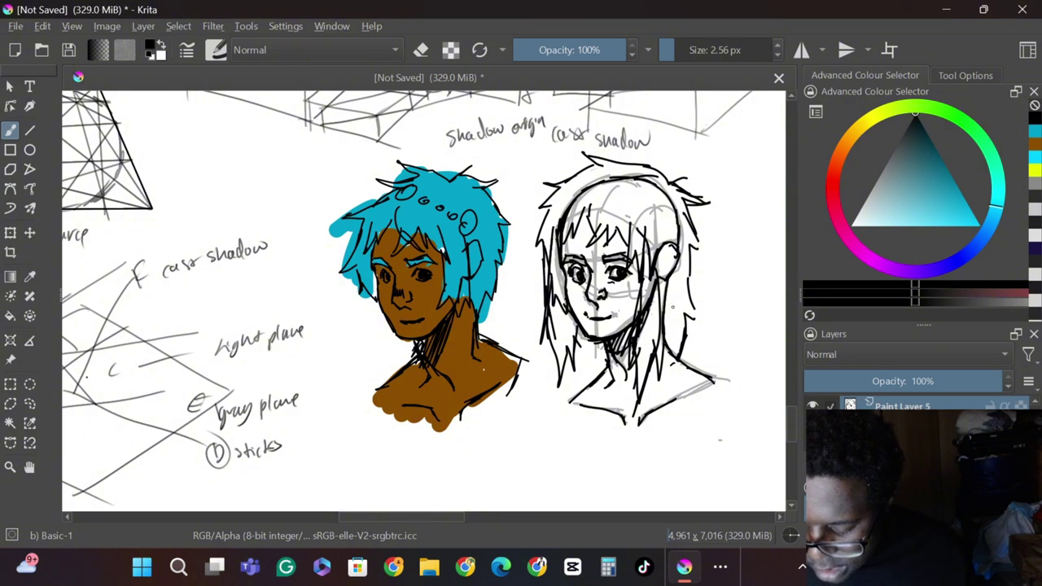
drag(659, 214, 660, 373)
drag(549, 262, 546, 287)
drag(546, 300, 544, 320)
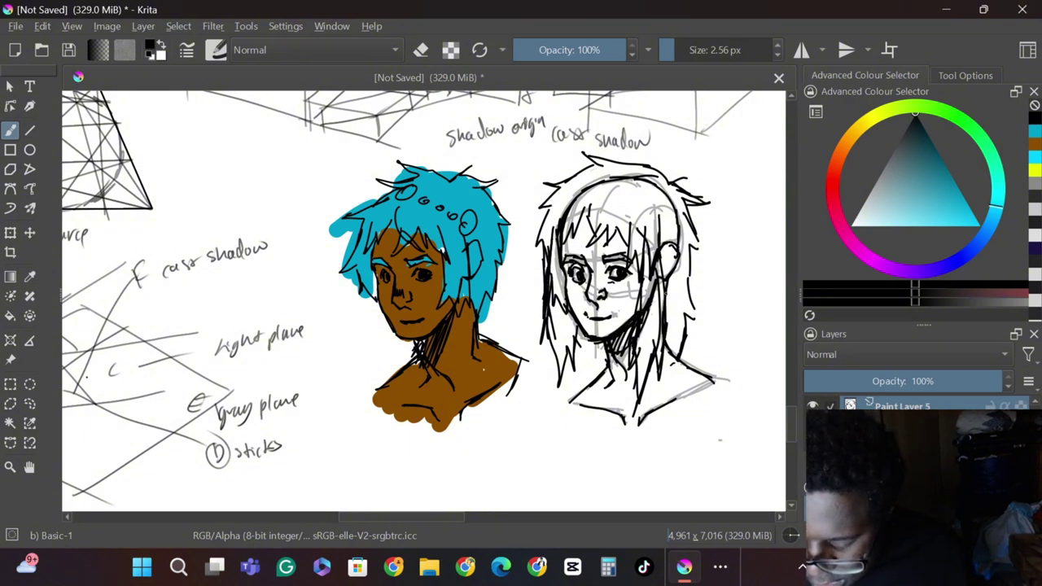
drag(630, 328, 616, 350)
drag(689, 246, 694, 324)
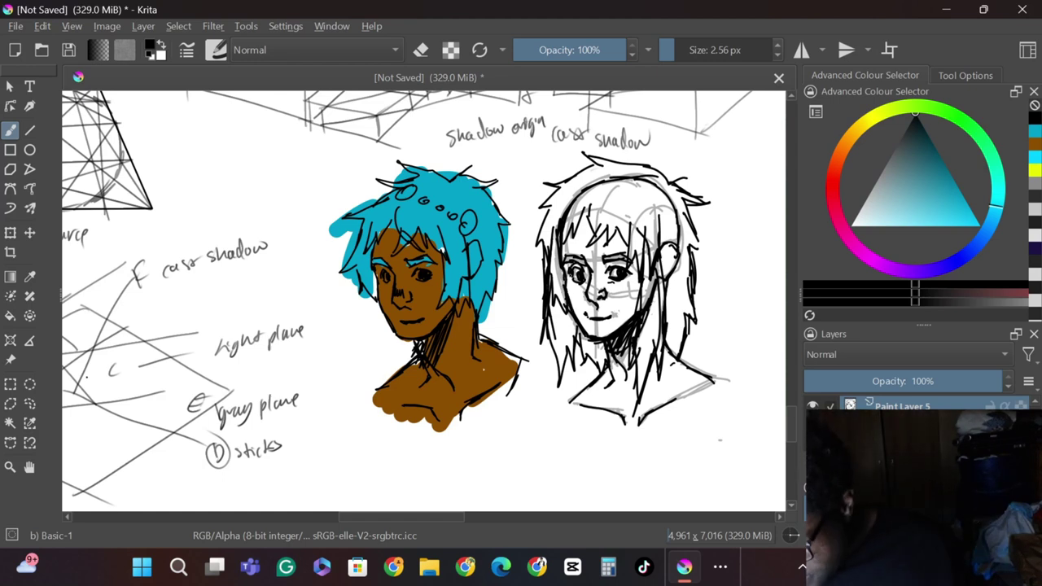
Select the layer below Paint Layer 5, choose a bright cyan and set the brush size to 25.67 px.
click(902, 432)
drag(915, 155, 1007, 283)
click(692, 50)
Try filling the second character's hair with solid cyan, and its eyebrows with the brush at 8.18 px.
mouse_move(564, 321)
mouse_down()
mouse_move(556, 203)
mouse_move(604, 171)
mouse_move(617, 177)
mouse_move(608, 207)
mouse_move(625, 188)
mouse_move(648, 197)
mouse_move(630, 208)
mouse_move(670, 346)
mouse_move(680, 305)
mouse_move(672, 211)
mouse_move(601, 167)
mouse_move(667, 219)
mouse_move(658, 314)
mouse_up()
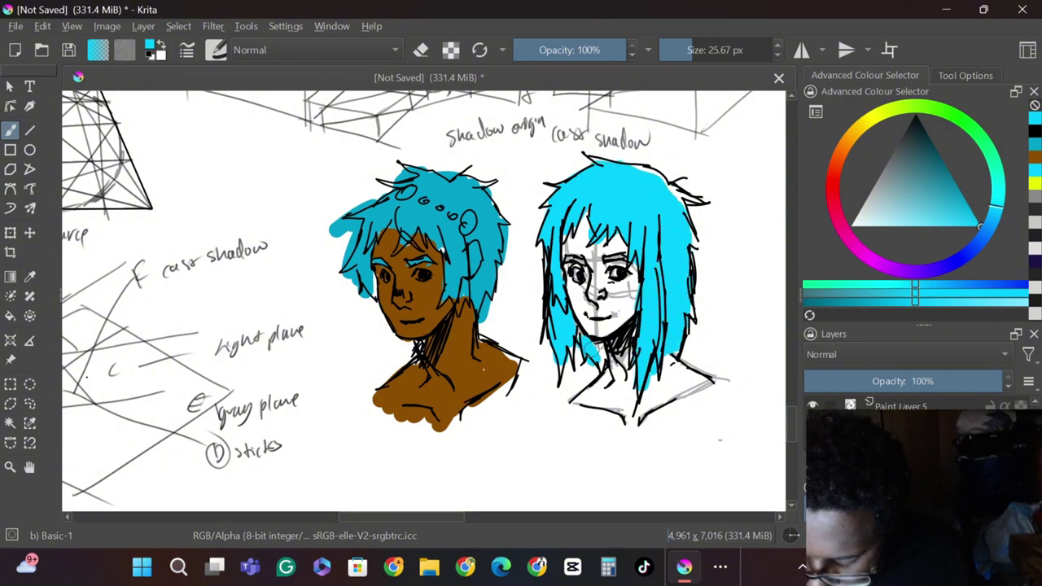
click(682, 50)
drag(603, 261, 630, 257)
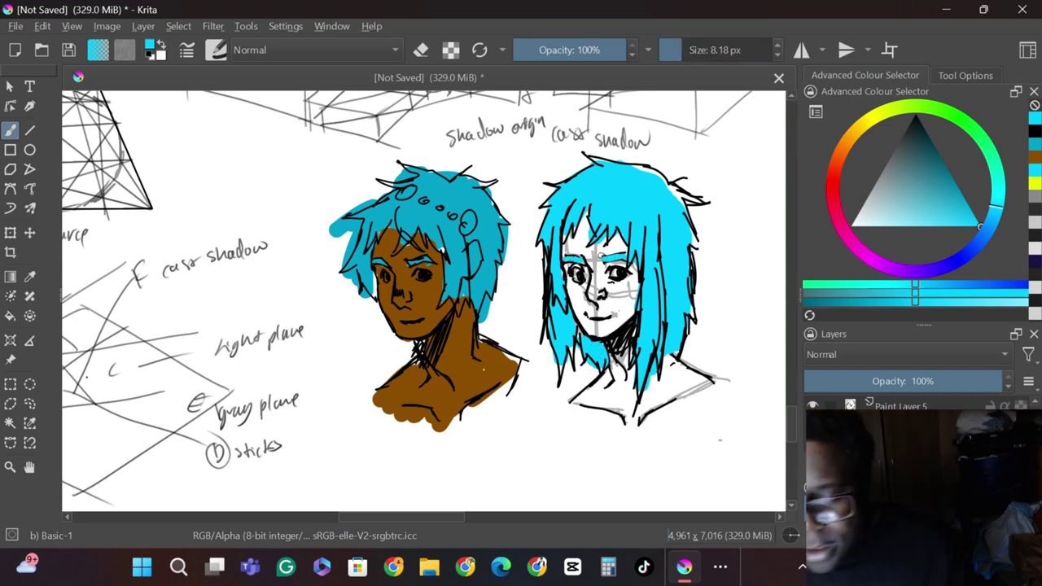
Undo all the cyan colouring on the second character's hair and eyebrows.
key(ctrl+z)
key(ctrl+z)
key(ctrl+z)
key(ctrl+z)
key(ctrl+z)
key(ctrl+z)
key(ctrl+z)
key(ctrl+z)
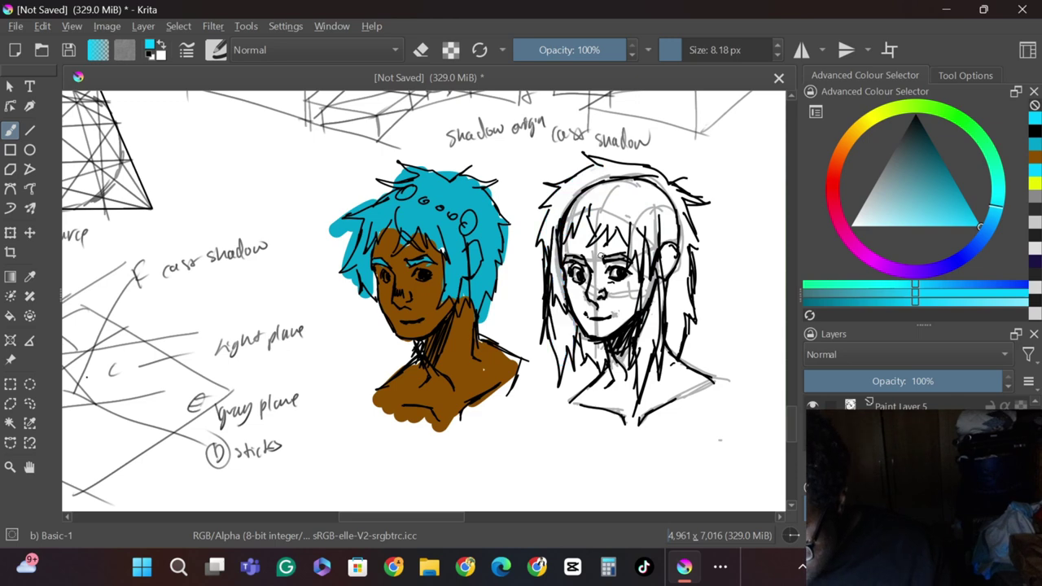
Select the faded sketch layer, test cyan strokes with a 36.25 px brush and raise the layer opacity to 44%.
click(900, 440)
click(579, 447)
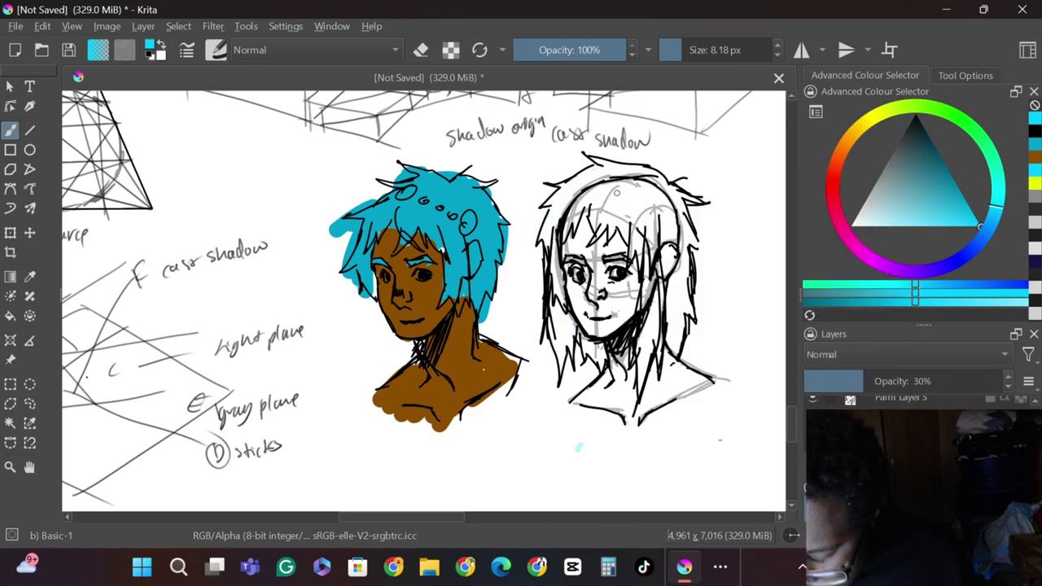
click(696, 51)
mouse_move(873, 383)
mouse_down()
mouse_move(1035, 400)
mouse_move(891, 390)
mouse_up()
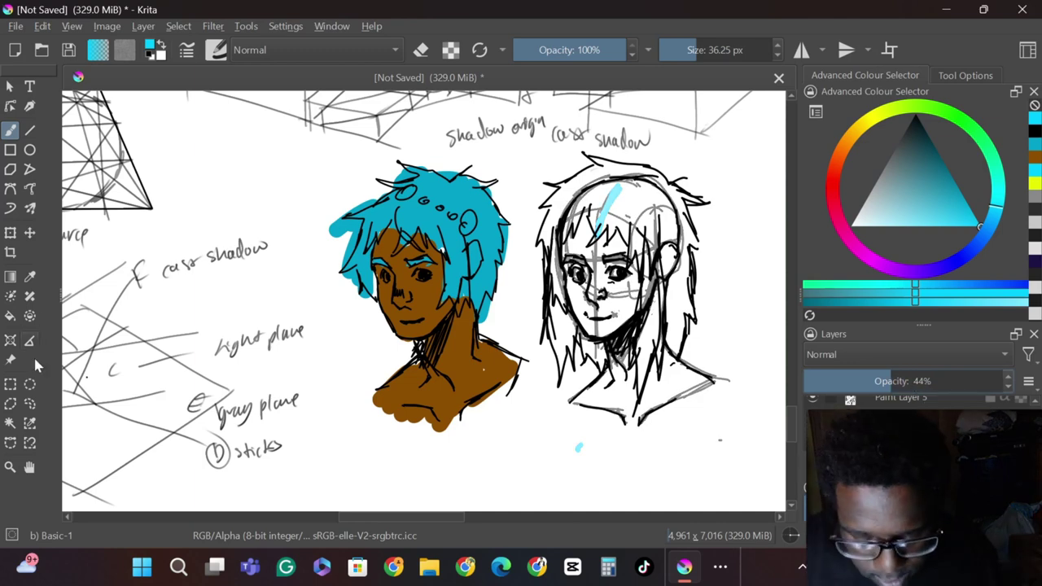
Switch to the Eraser Circle brush at 46.55 px and erase the grey construction lines from the second head and shoulders.
click(217, 50)
click(251, 130)
click(934, 176)
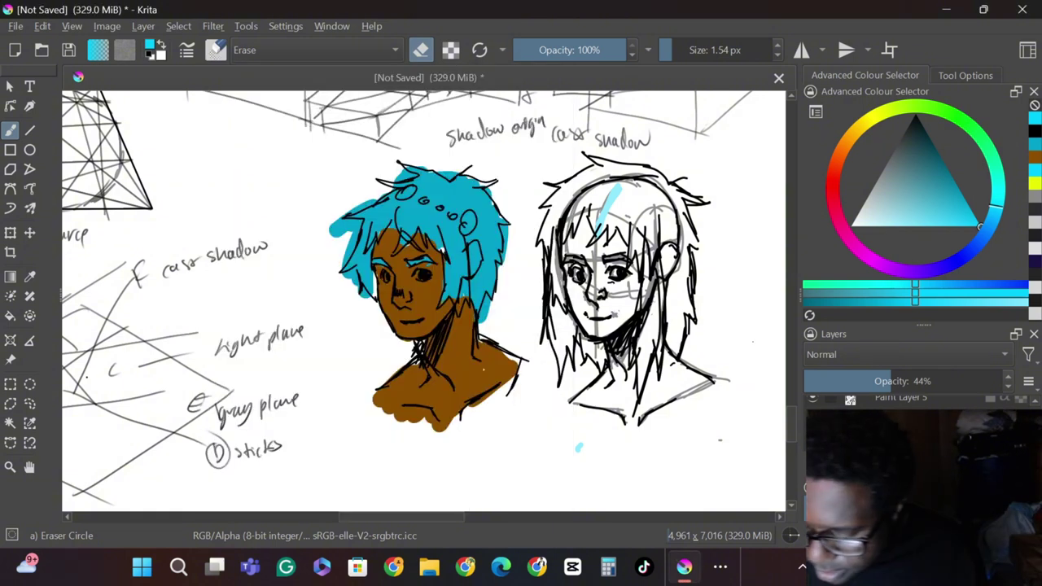
click(699, 49)
drag(581, 196, 557, 288)
drag(576, 398, 624, 343)
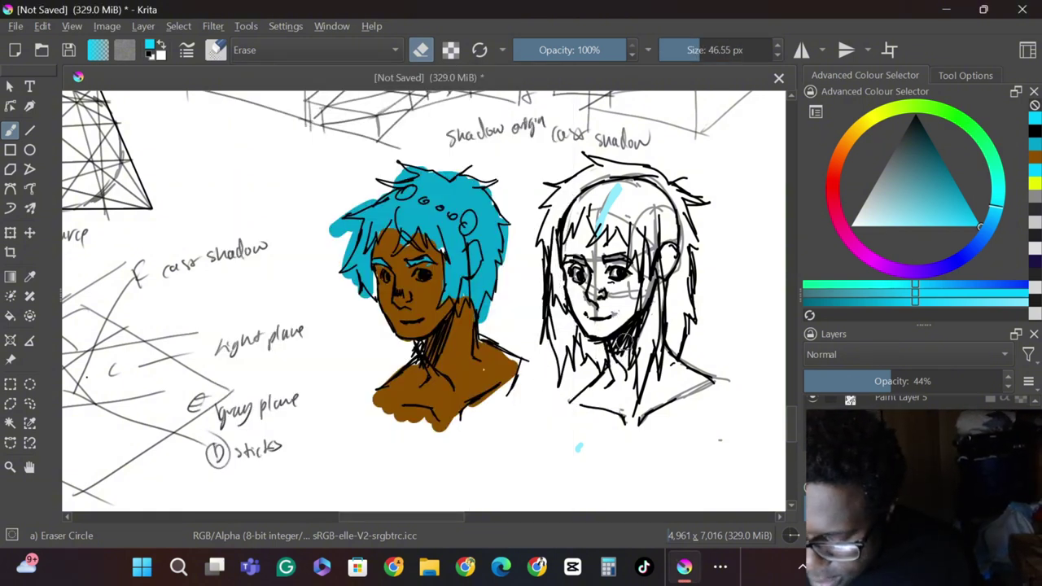
drag(643, 419, 668, 367)
mouse_move(668, 291)
mouse_down()
mouse_move(607, 295)
mouse_move(565, 175)
mouse_up()
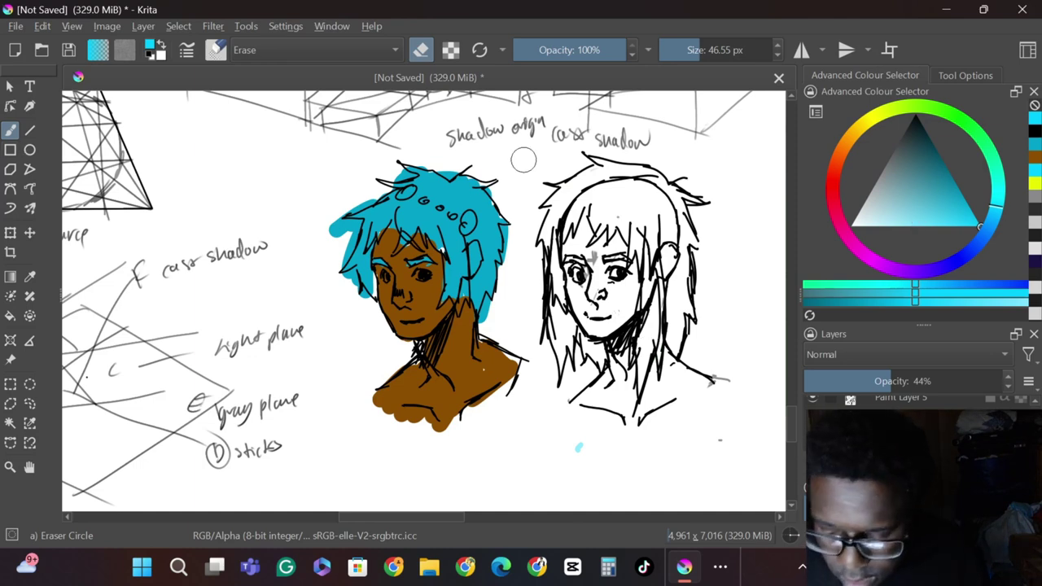
Switch back to Basic-1 at 36.25 px, paint the second character's hair light cyan, and reduce the brush to 6.55 px.
click(216, 50)
click(432, 116)
click(400, 132)
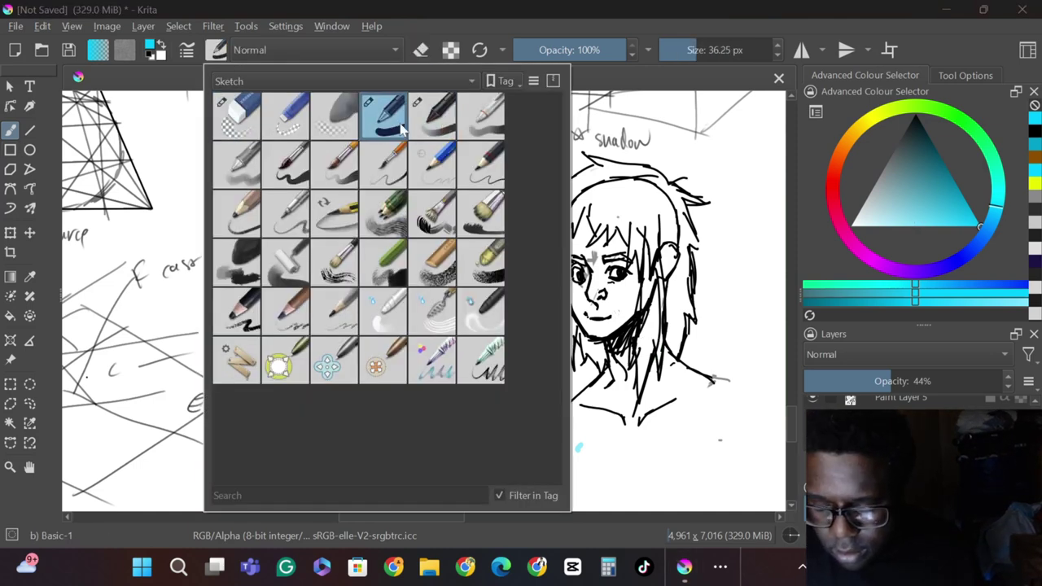
drag(721, 307, 721, 327)
mouse_move(666, 293)
mouse_down()
mouse_move(654, 322)
mouse_move(678, 320)
mouse_move(669, 247)
mouse_move(662, 267)
mouse_move(643, 211)
mouse_move(610, 179)
mouse_move(560, 216)
mouse_move(657, 188)
mouse_move(680, 231)
mouse_move(597, 162)
mouse_move(563, 194)
mouse_move(553, 230)
mouse_move(559, 322)
mouse_move(566, 341)
mouse_move(642, 352)
mouse_up()
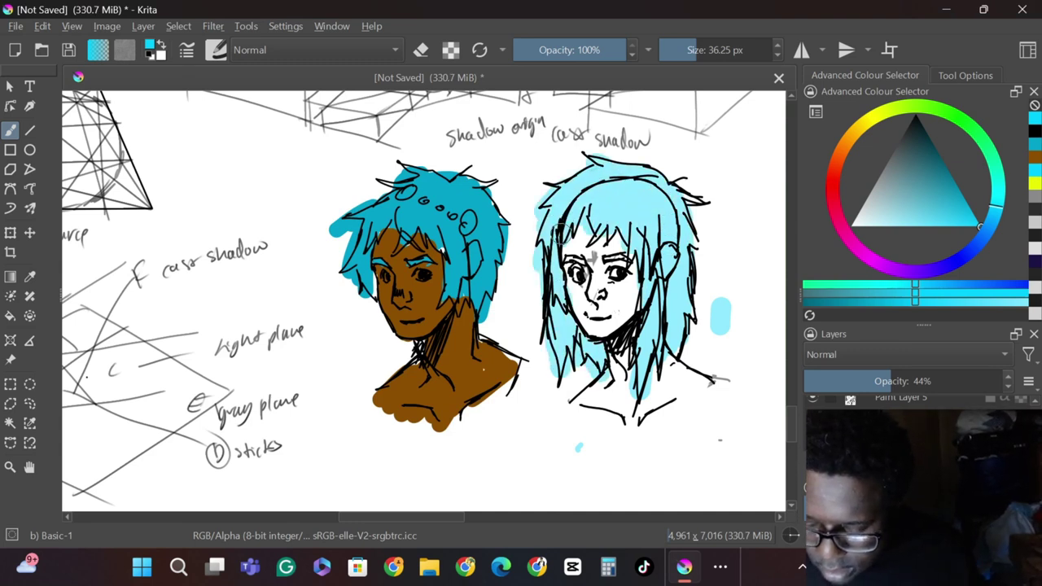
click(679, 50)
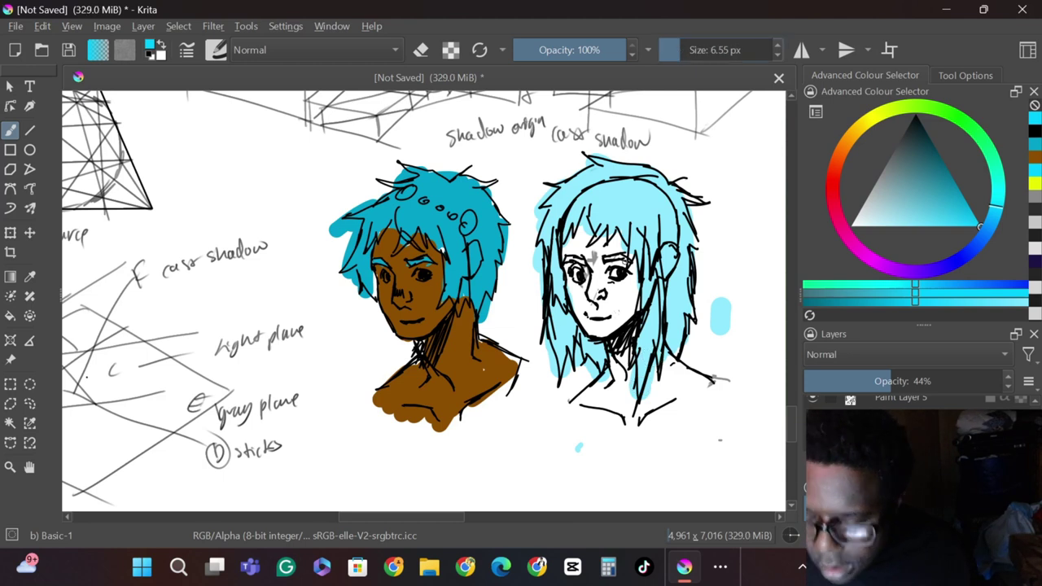
Touch up the second character's eyebrow in cyan and choose a pale peach colour for the skin.
drag(605, 260, 622, 257)
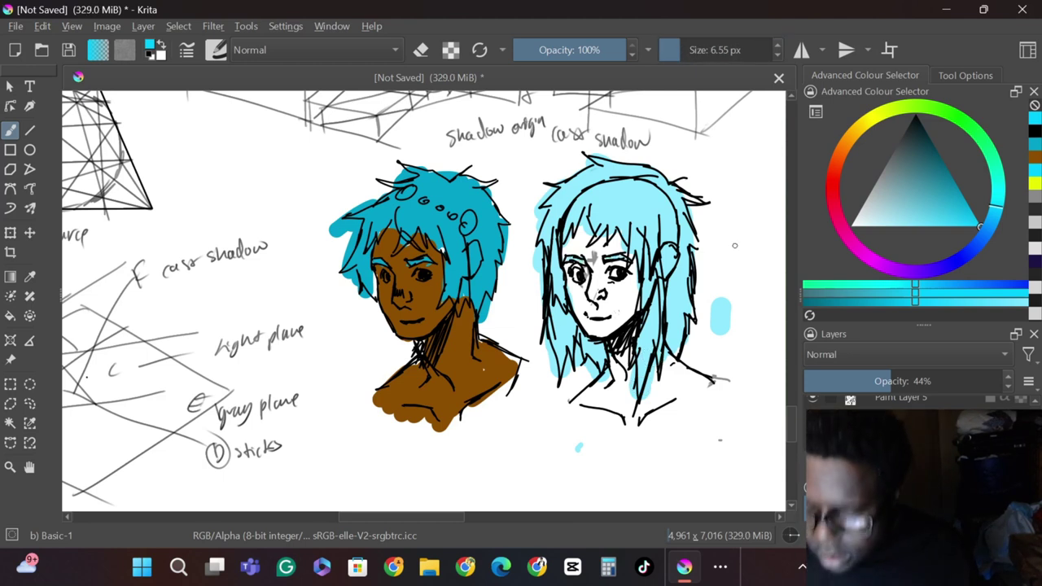
click(843, 145)
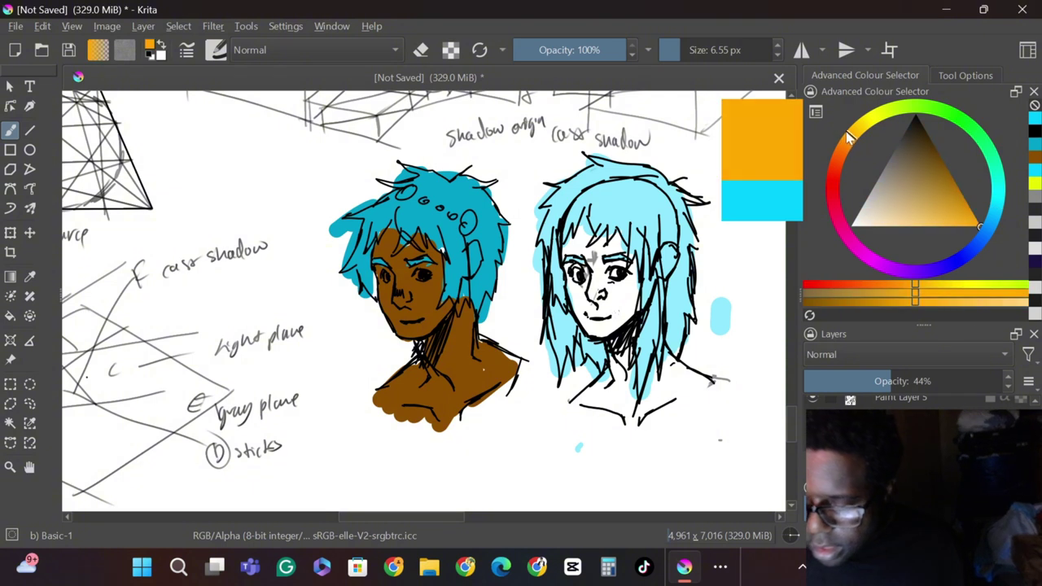
click(951, 175)
mouse_move(952, 179)
mouse_down()
mouse_move(971, 229)
mouse_move(880, 228)
mouse_up()
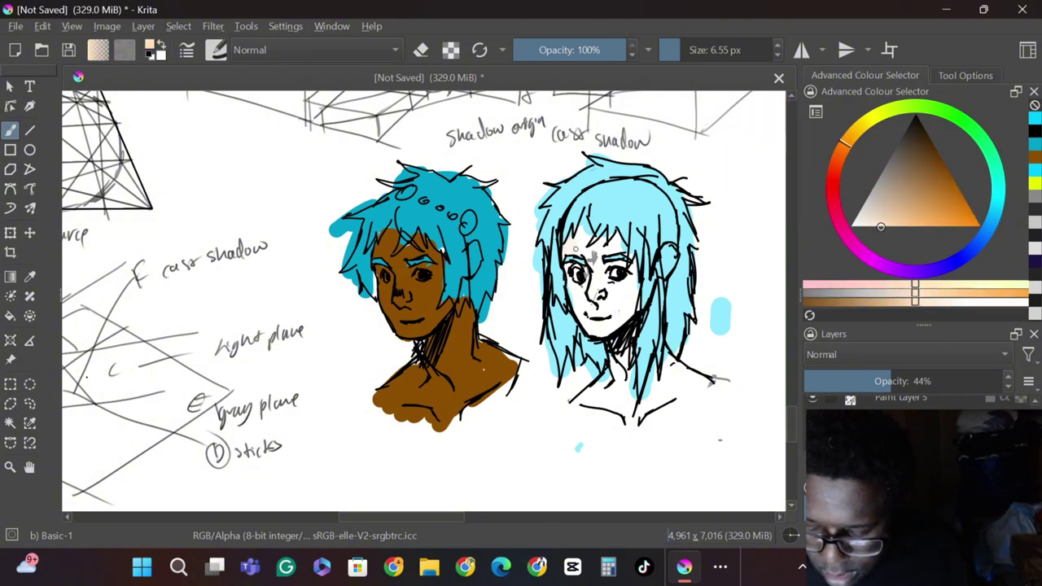
Raise the layer opacity to 100% and paint the second character's face and neck pale peach with the 6.55 px brush.
drag(920, 381, 998, 384)
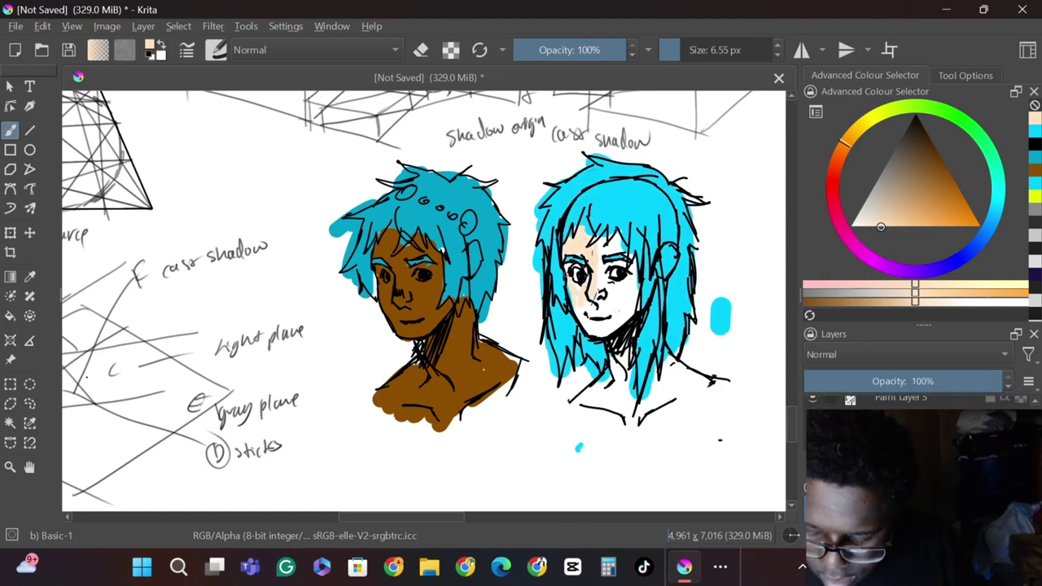
drag(616, 335, 635, 275)
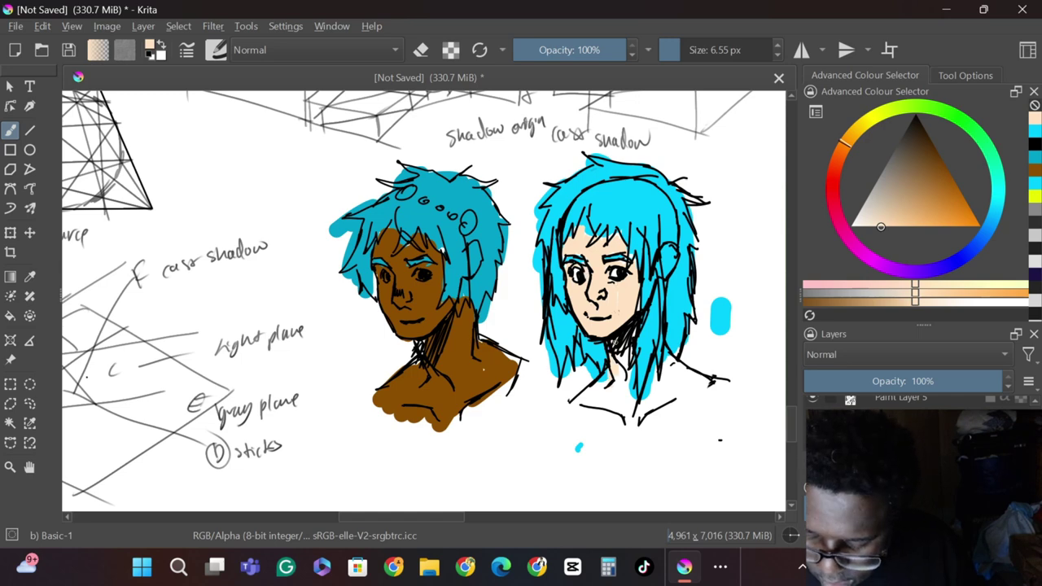
drag(613, 385, 595, 423)
Switch to the Marker Dry brush at 35 px and fill the second character's shoulders and chest with pale peach.
right_click(594, 413)
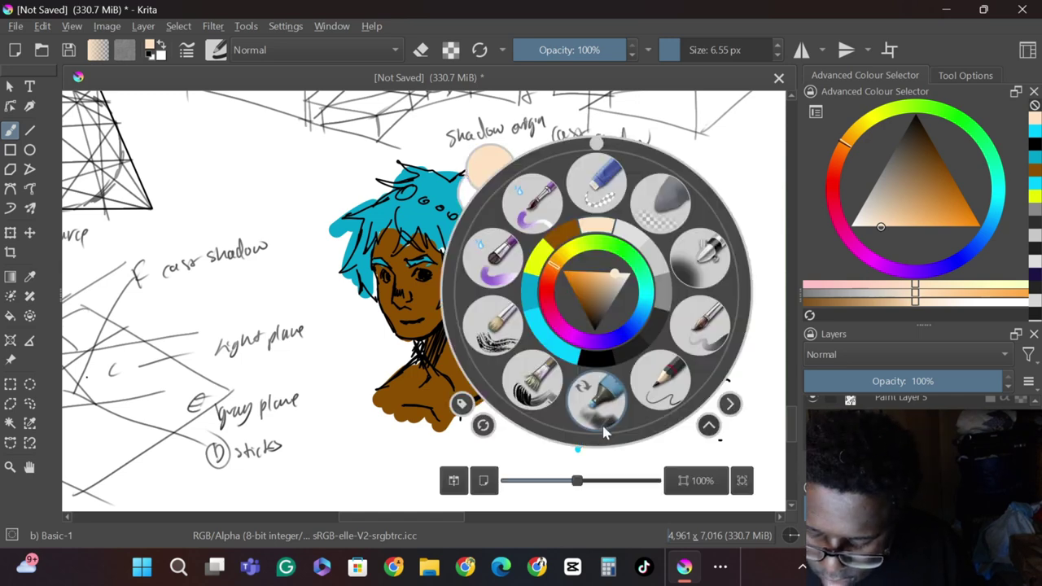
click(603, 411)
mouse_move(670, 426)
mouse_down()
mouse_move(672, 370)
mouse_move(619, 415)
mouse_move(667, 432)
mouse_up()
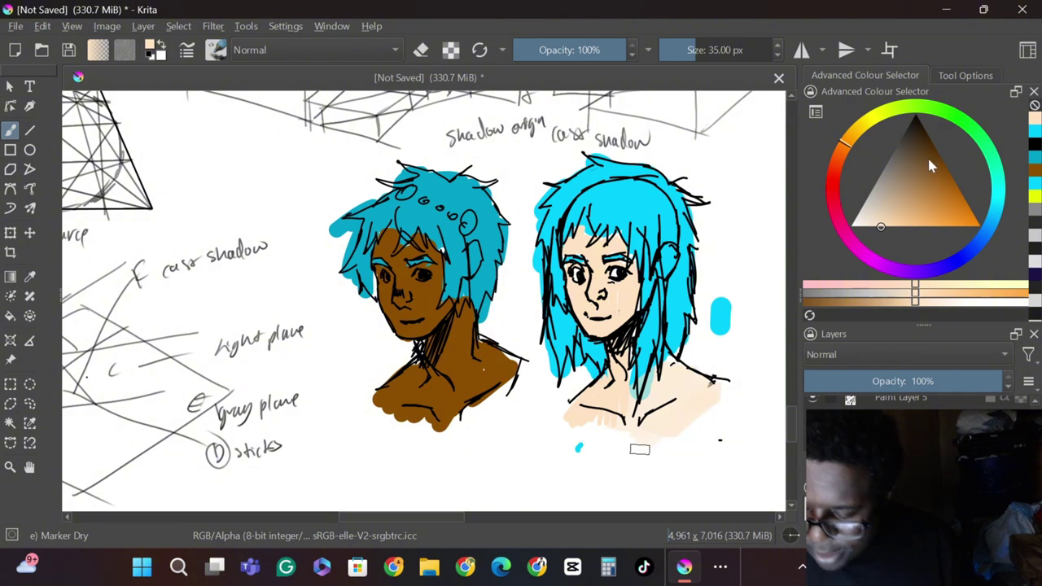
Set the foreground colour to black and locate Paint Layer 1 in the layer stack.
mouse_move(984, 8)
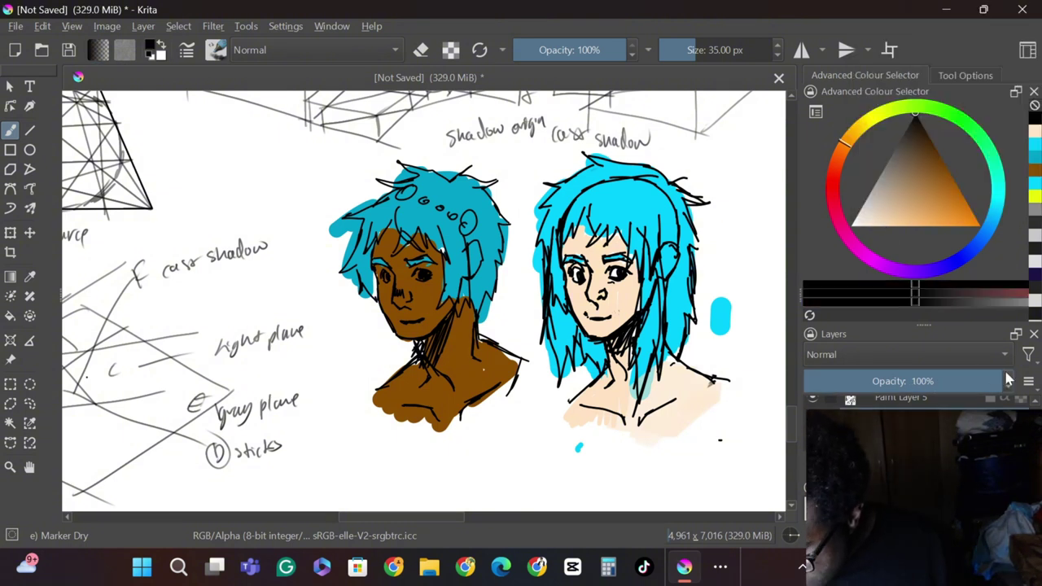
click(952, 401)
scroll(994, 404, down, 3)
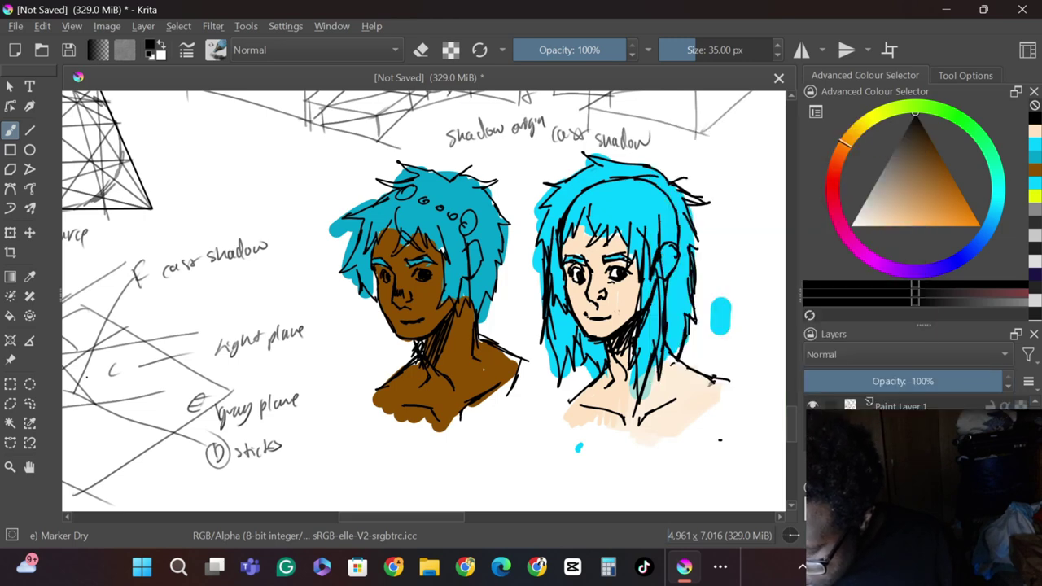